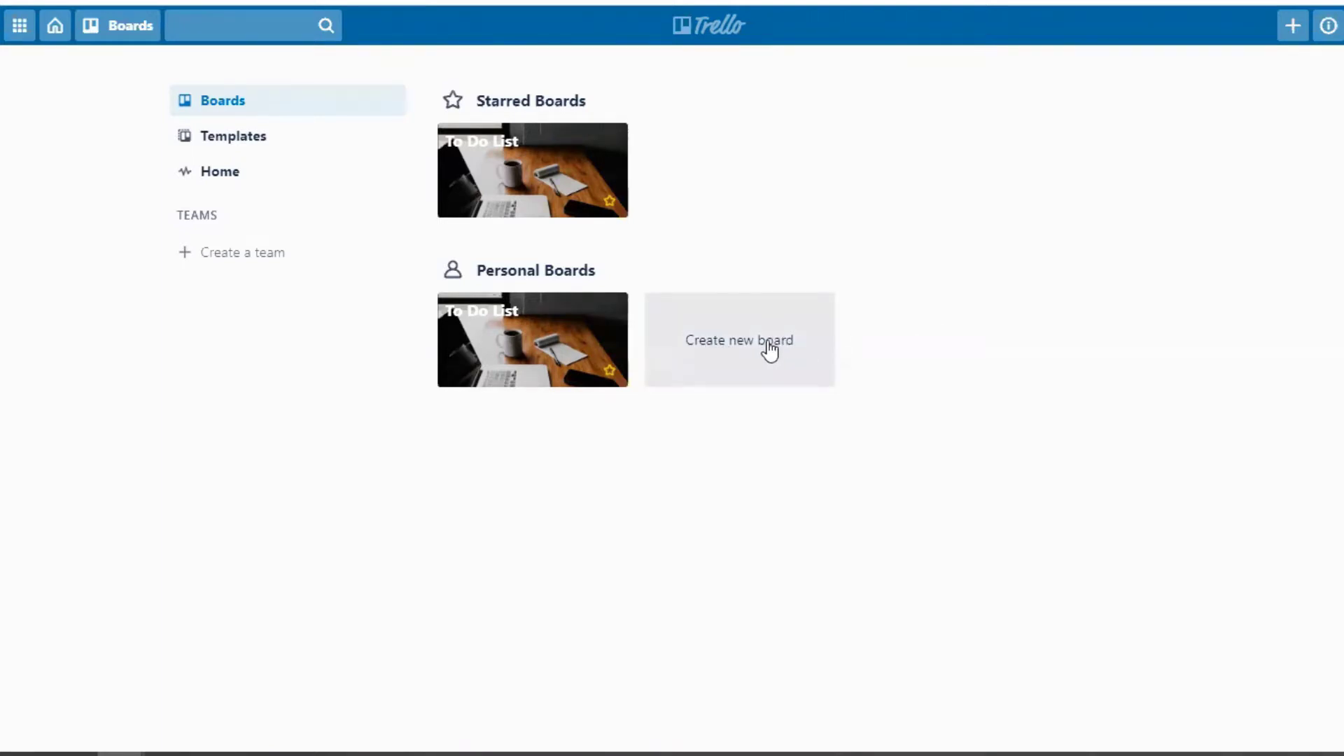
Start a new board and set its background to the handwritten planner photo from an Unsplash 'planning' search.
{"action": "left_click", "coordinate": [770, 348]}
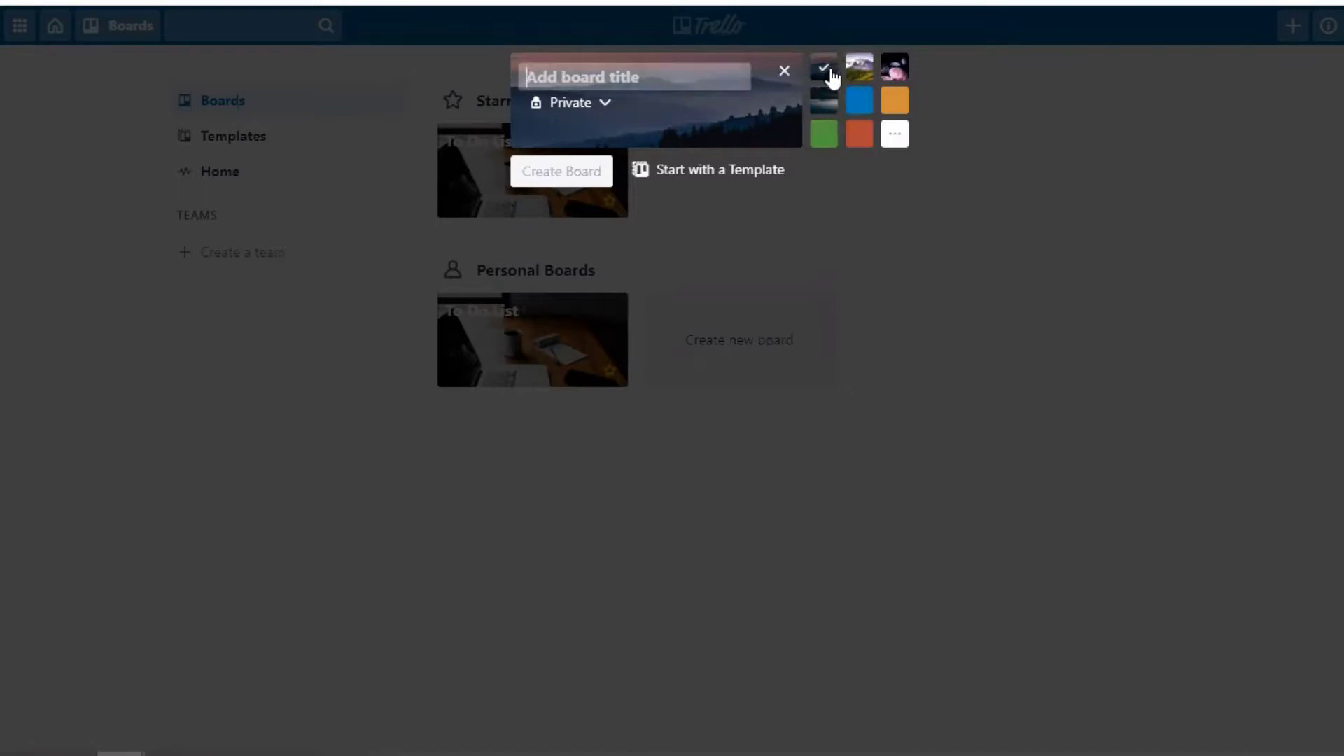
{"action": "left_click", "coordinate": [896, 135]}
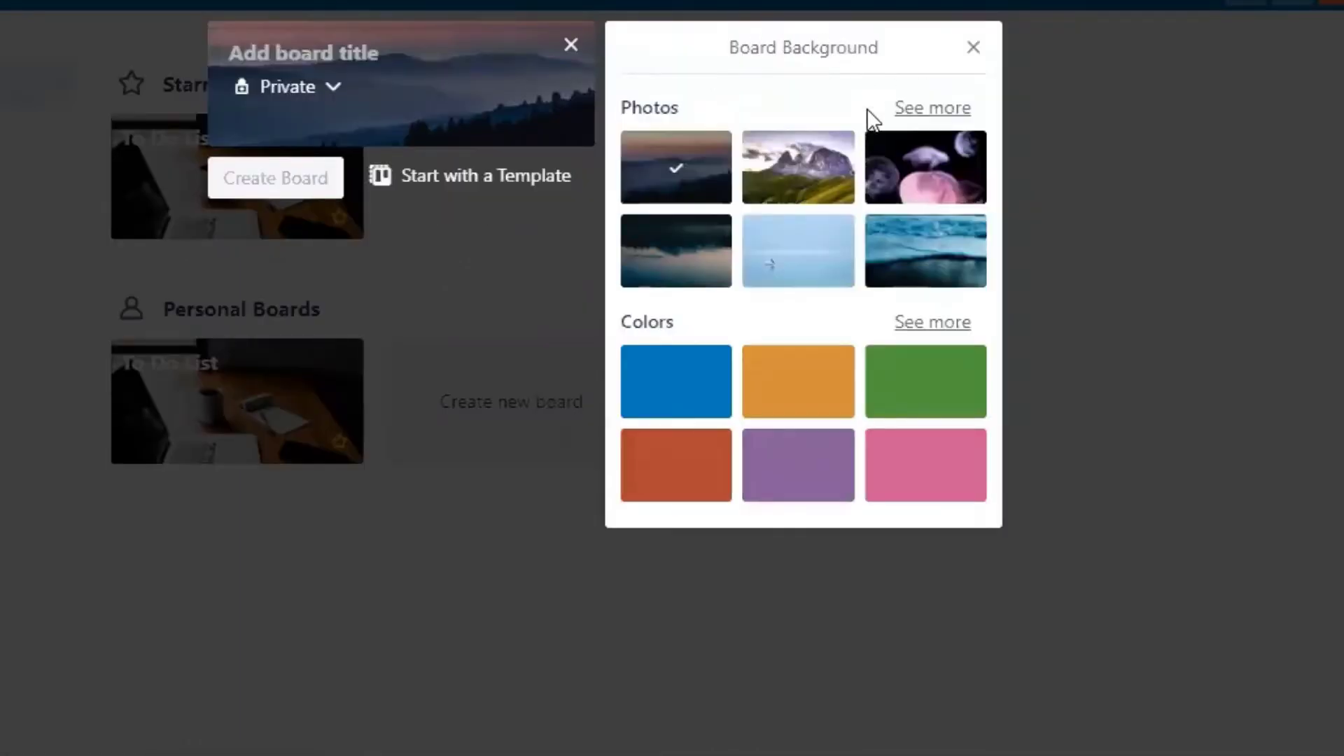
{"action": "left_click", "coordinate": [921, 110]}
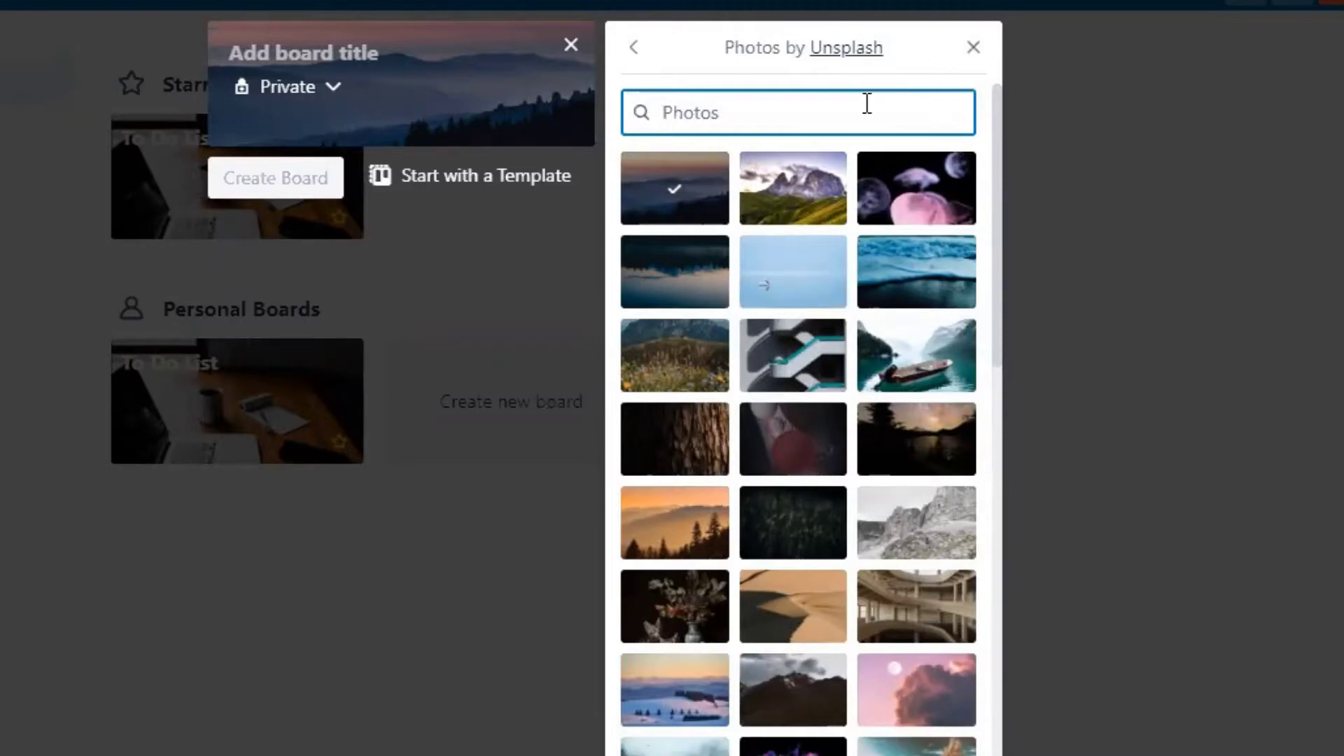
{"action": "type", "text": "planning"}
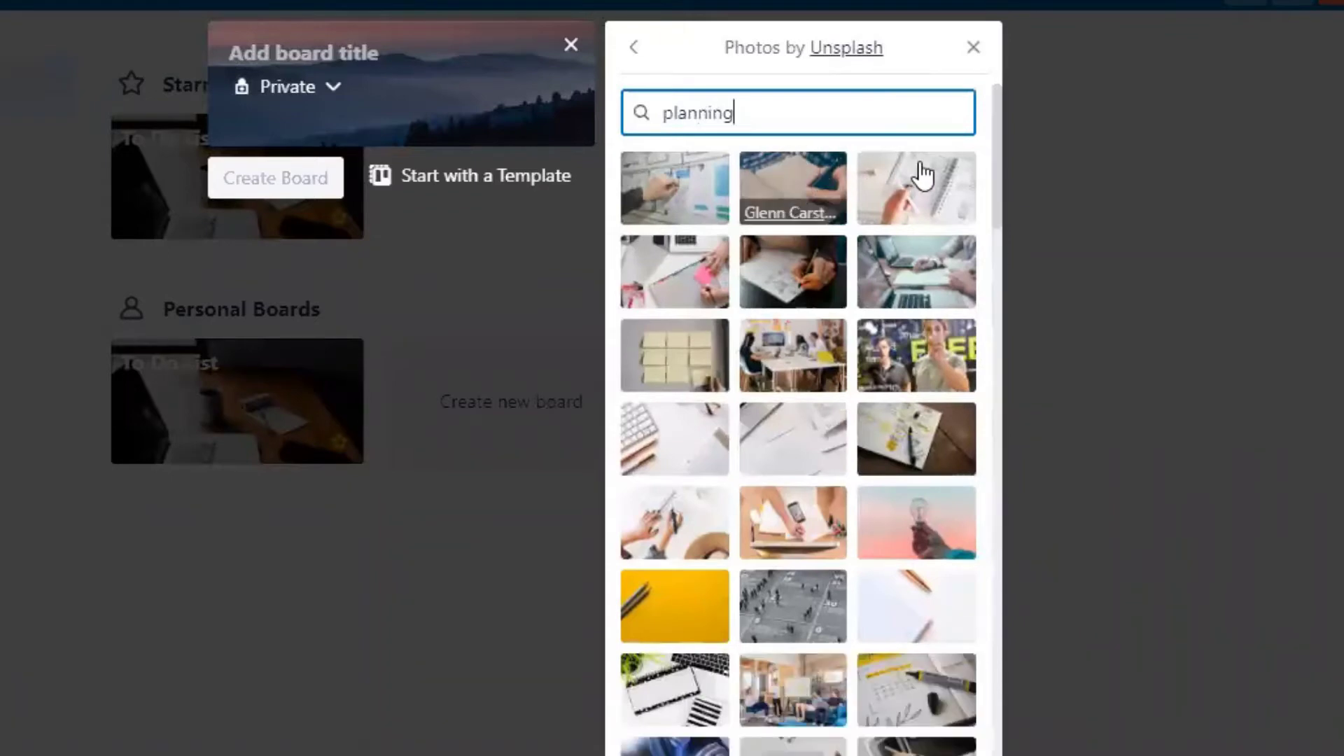
{"action": "left_click", "coordinate": [925, 184]}
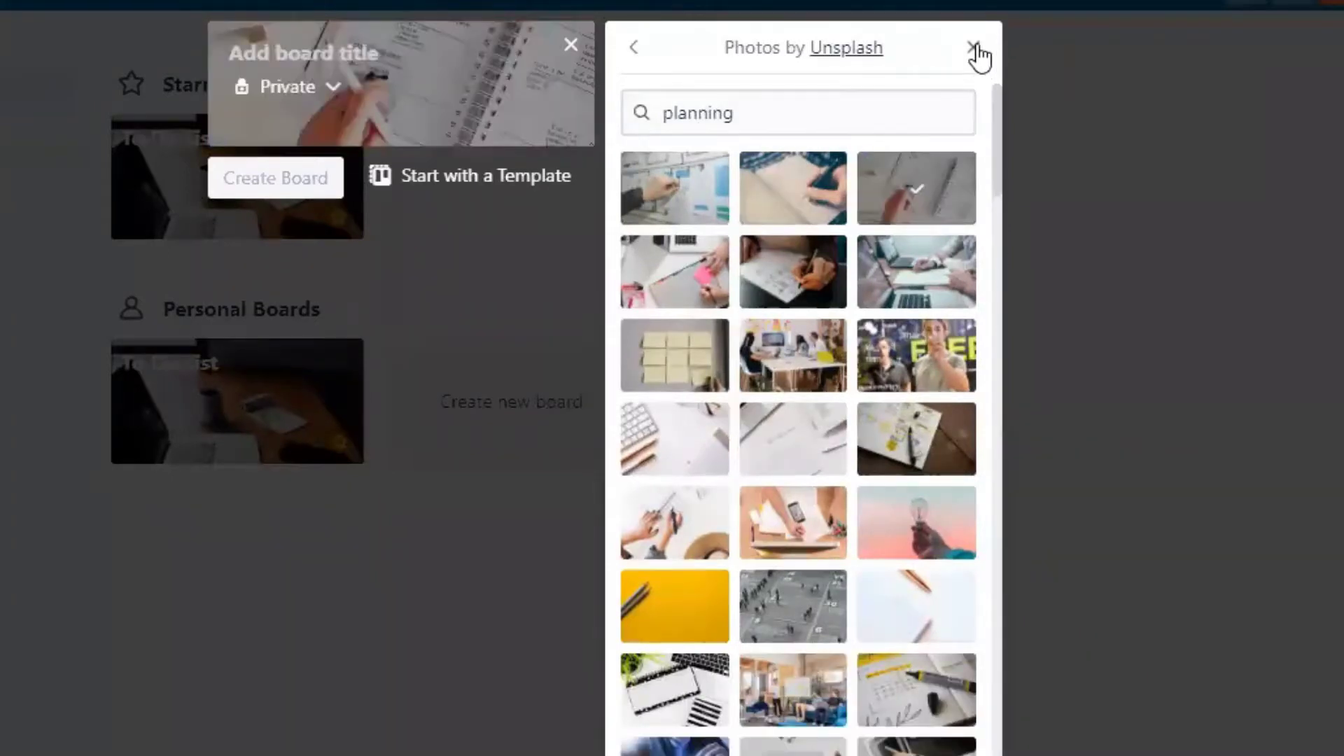
{"action": "left_click", "coordinate": [973, 47]}
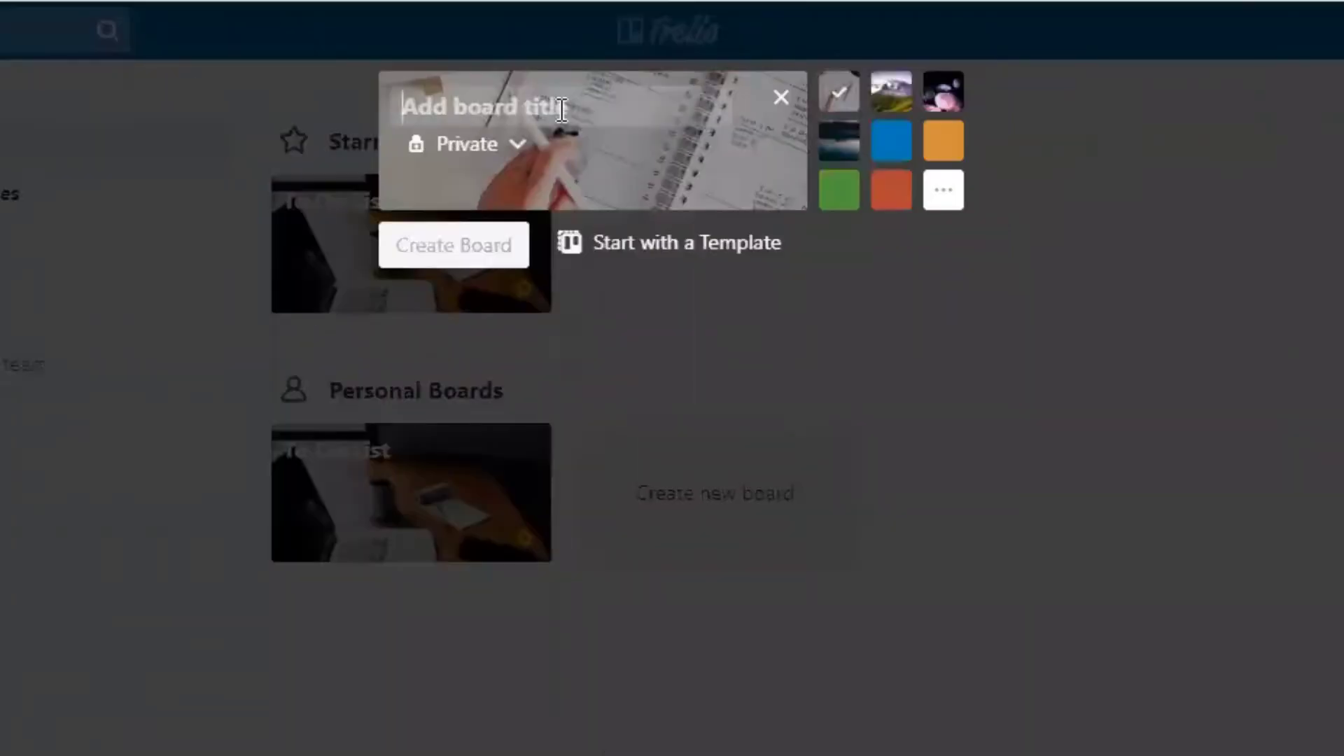
Title the new board 'Goal Planning' and create it.
{"action": "left_click", "coordinate": [562, 110]}
{"action": "type", "text": "Goa"}
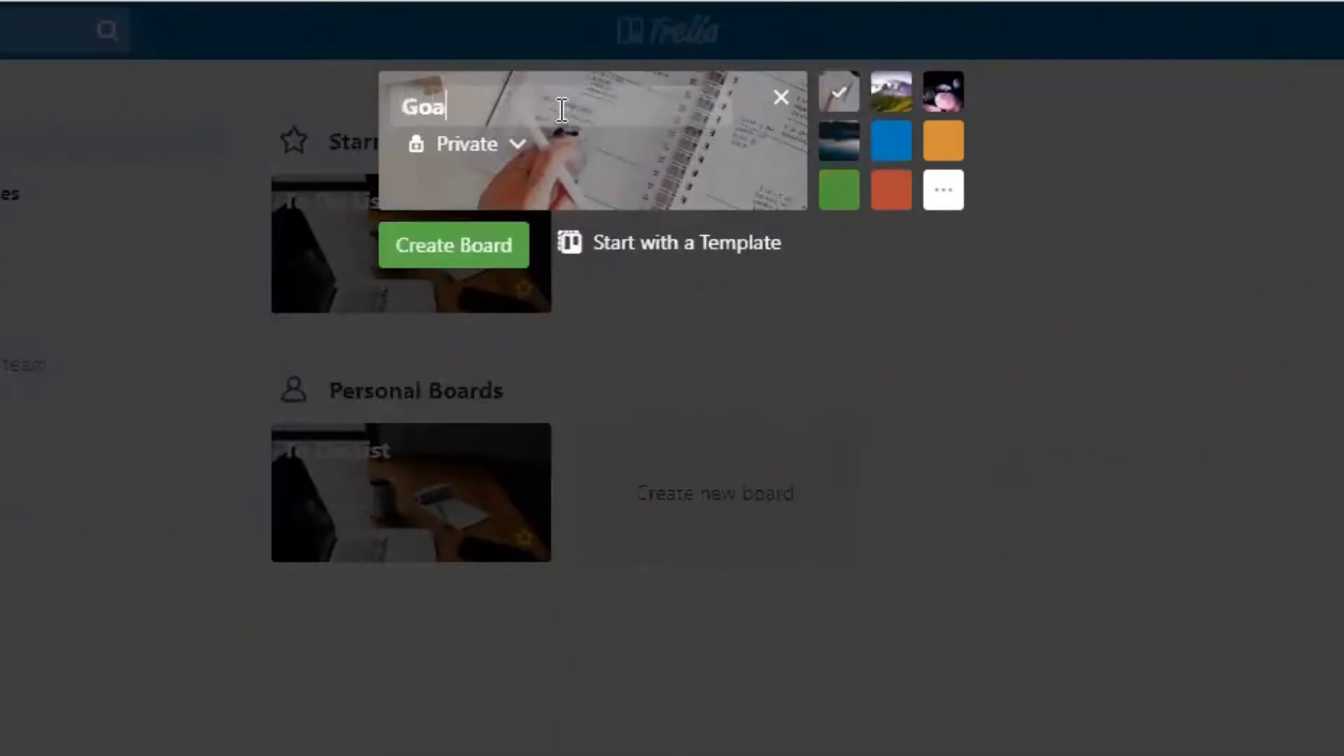
{"action": "type", "text": "l Planning"}
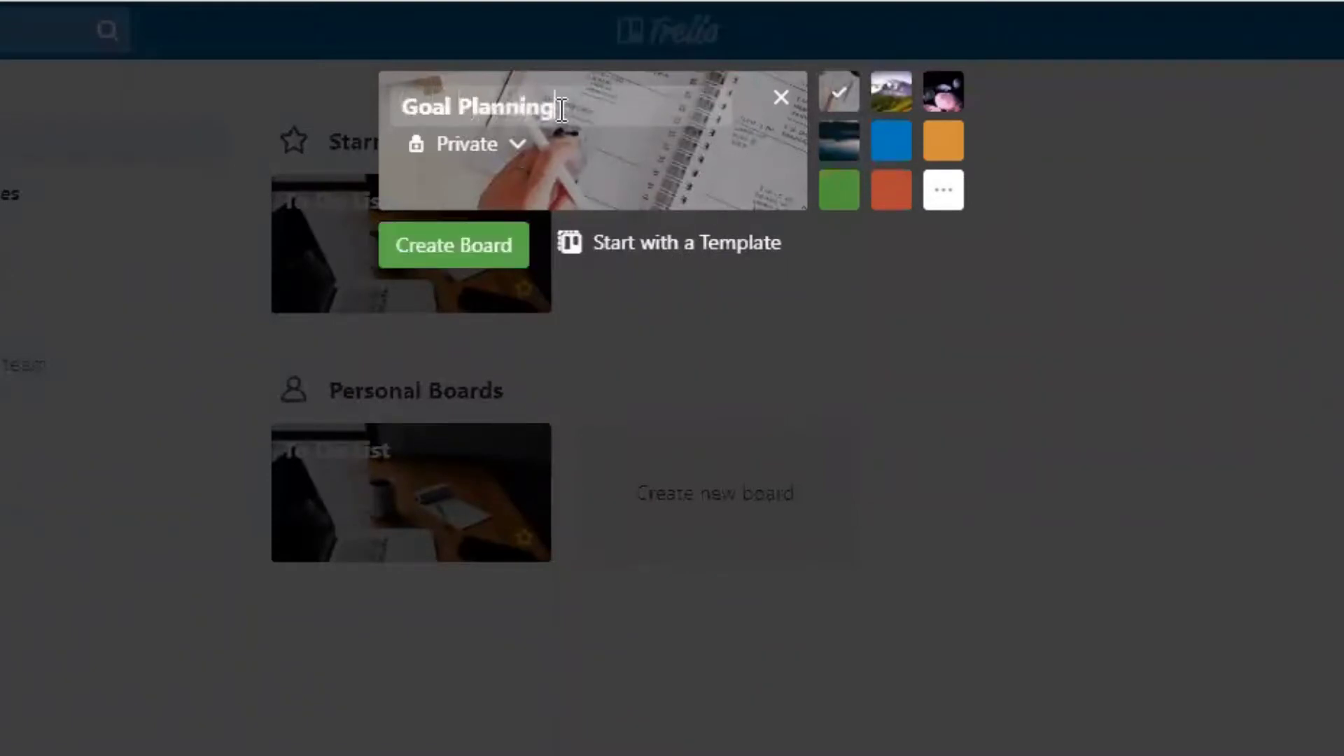
{"action": "left_click_drag", "start_coordinate": [444, 252], "coordinate": [448, 238]}
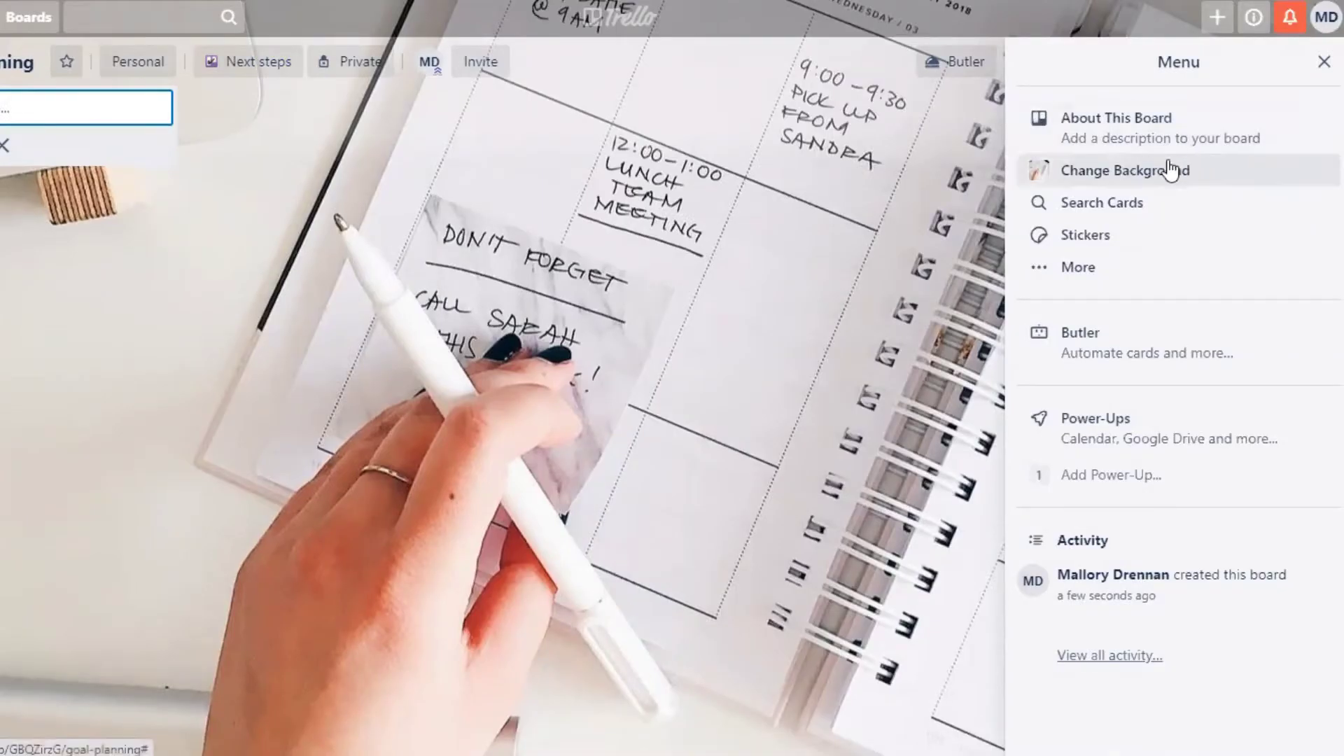
Replace the Goal Planning board's photo background with the solid purple colour.
{"action": "left_click", "coordinate": [1323, 65]}
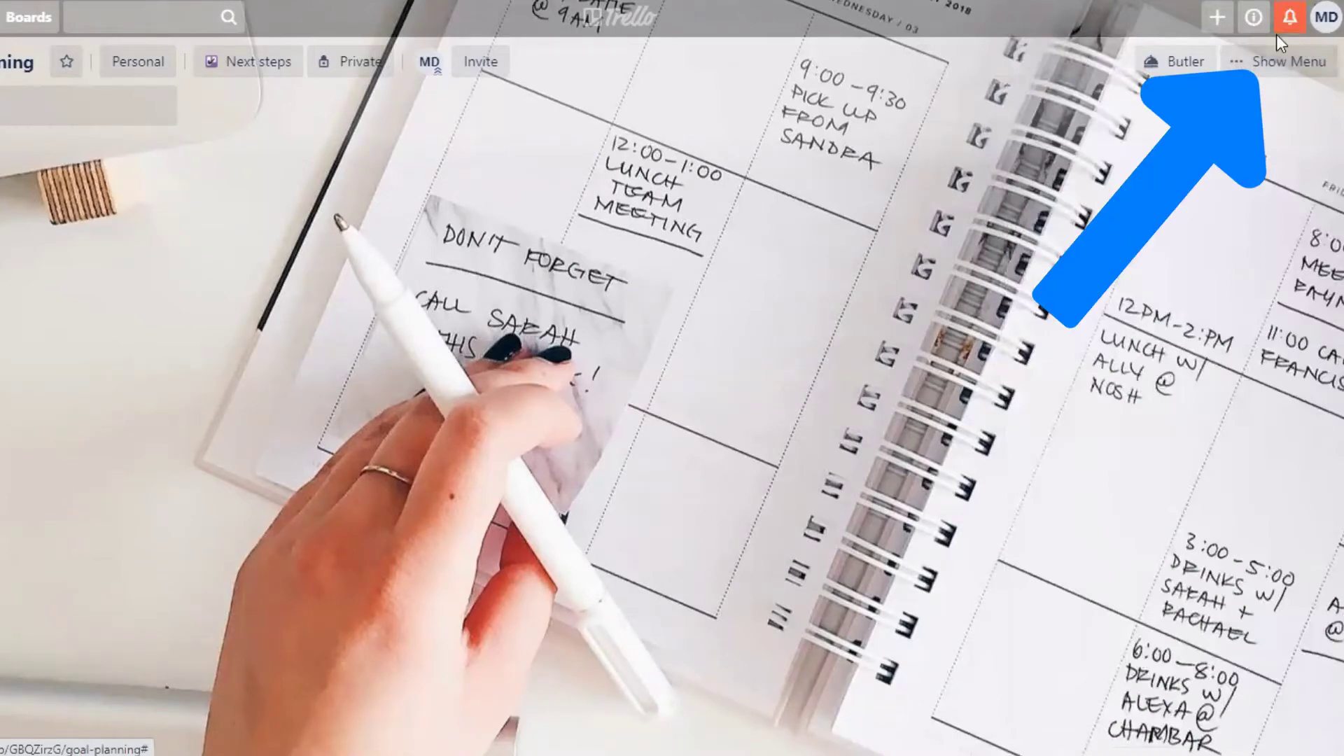
{"action": "left_click", "coordinate": [1286, 70]}
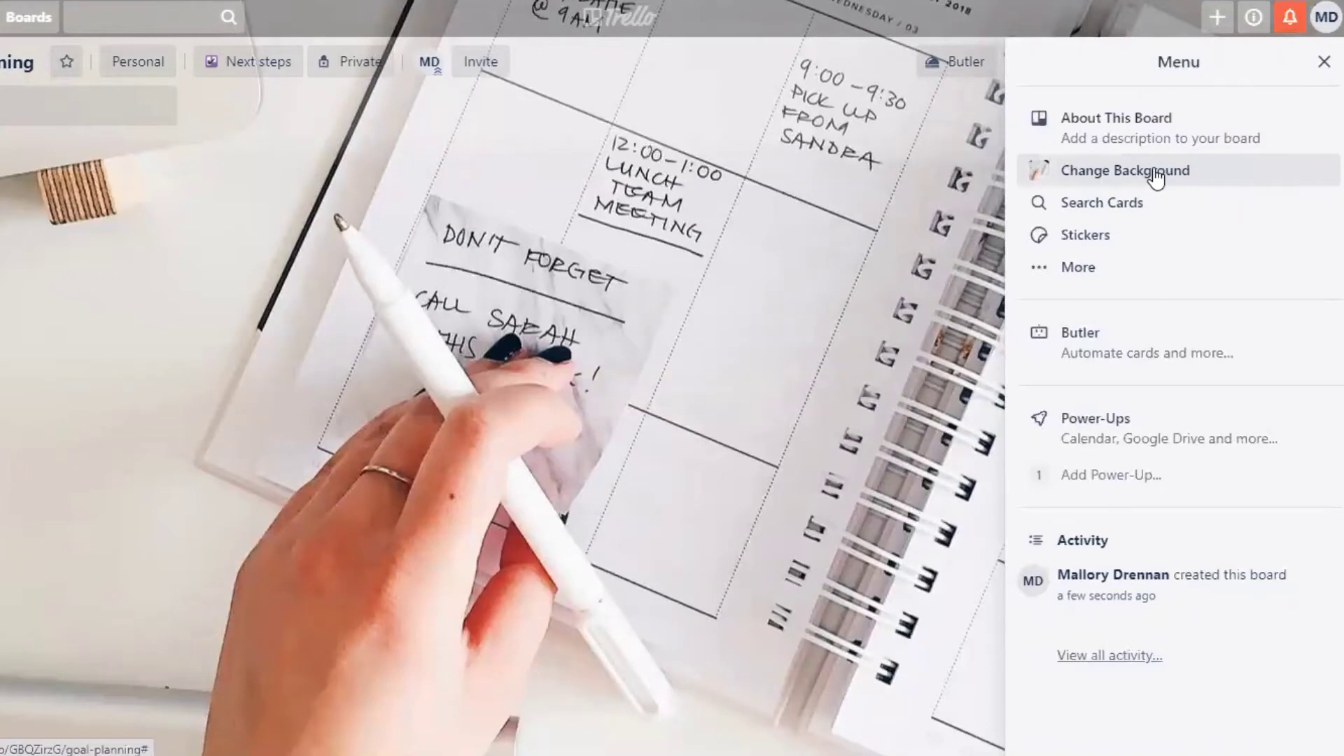
{"action": "left_click", "coordinate": [1157, 175]}
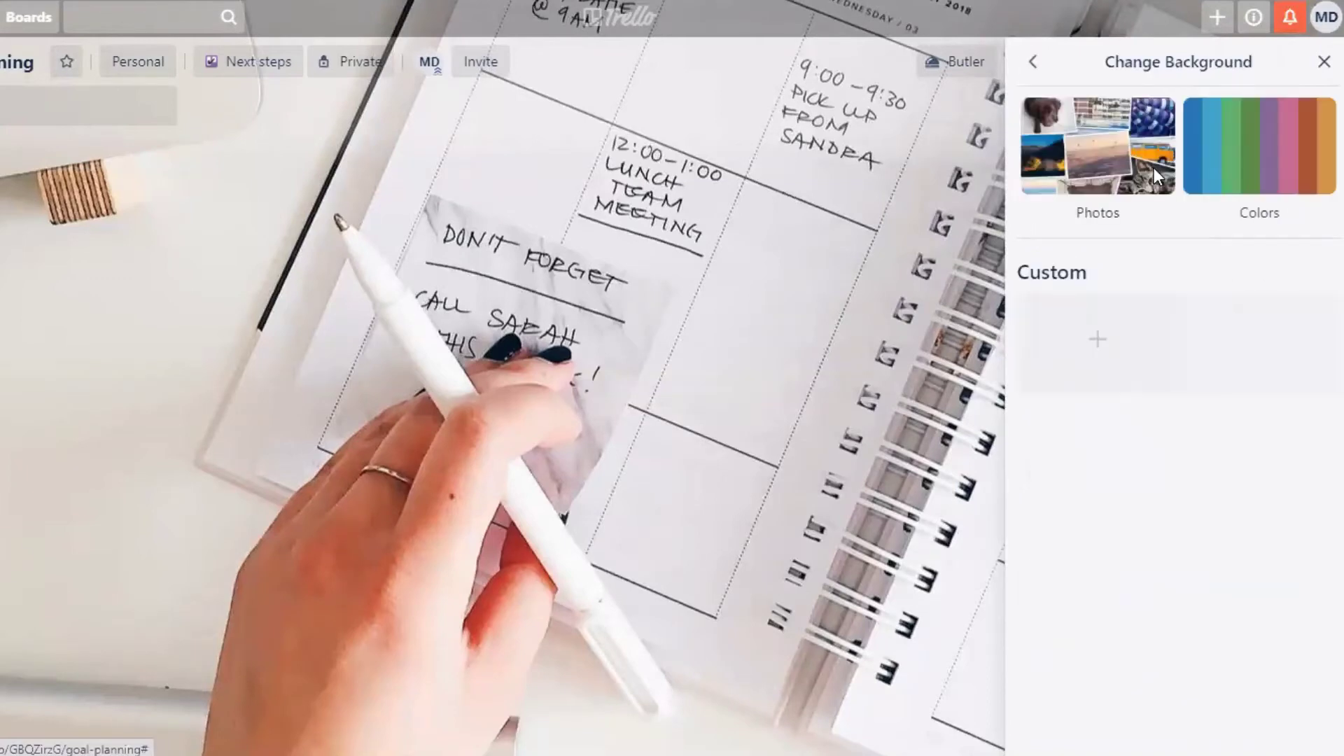
{"action": "left_click", "coordinate": [1272, 176]}
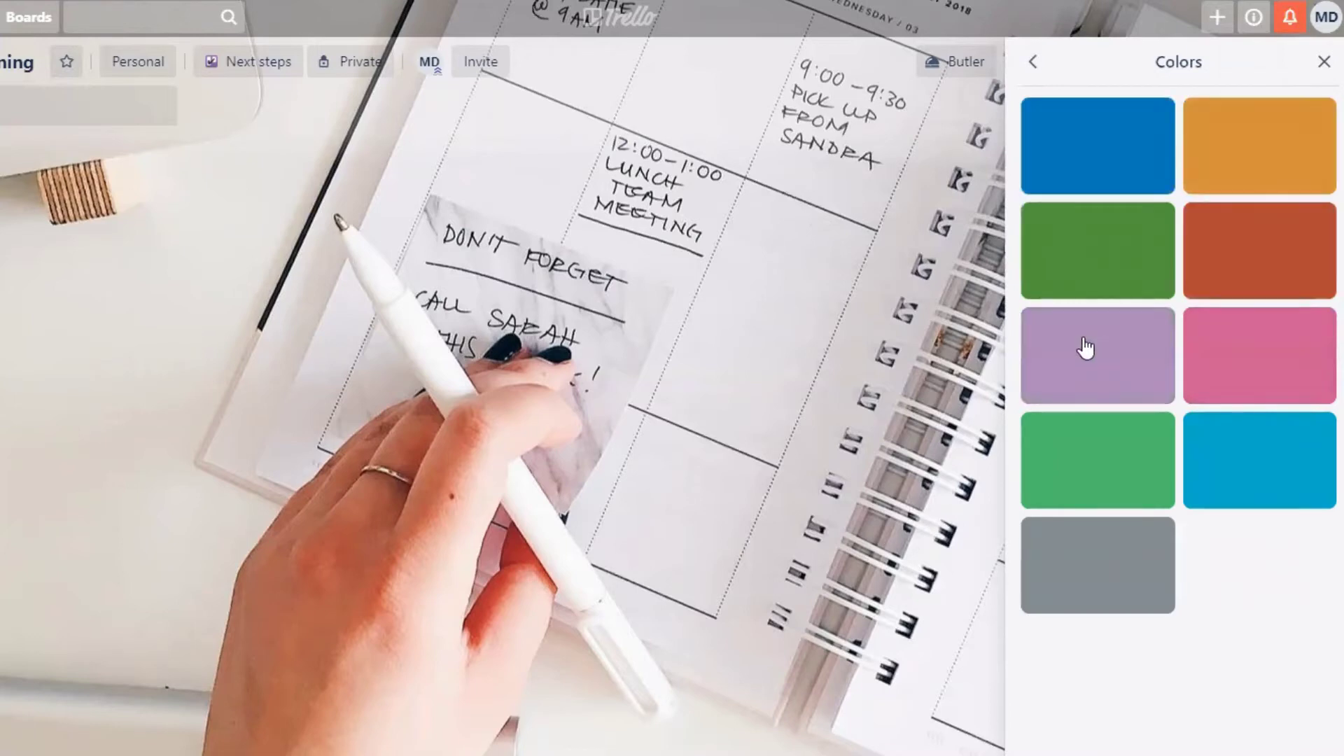
{"action": "left_click", "coordinate": [1127, 357]}
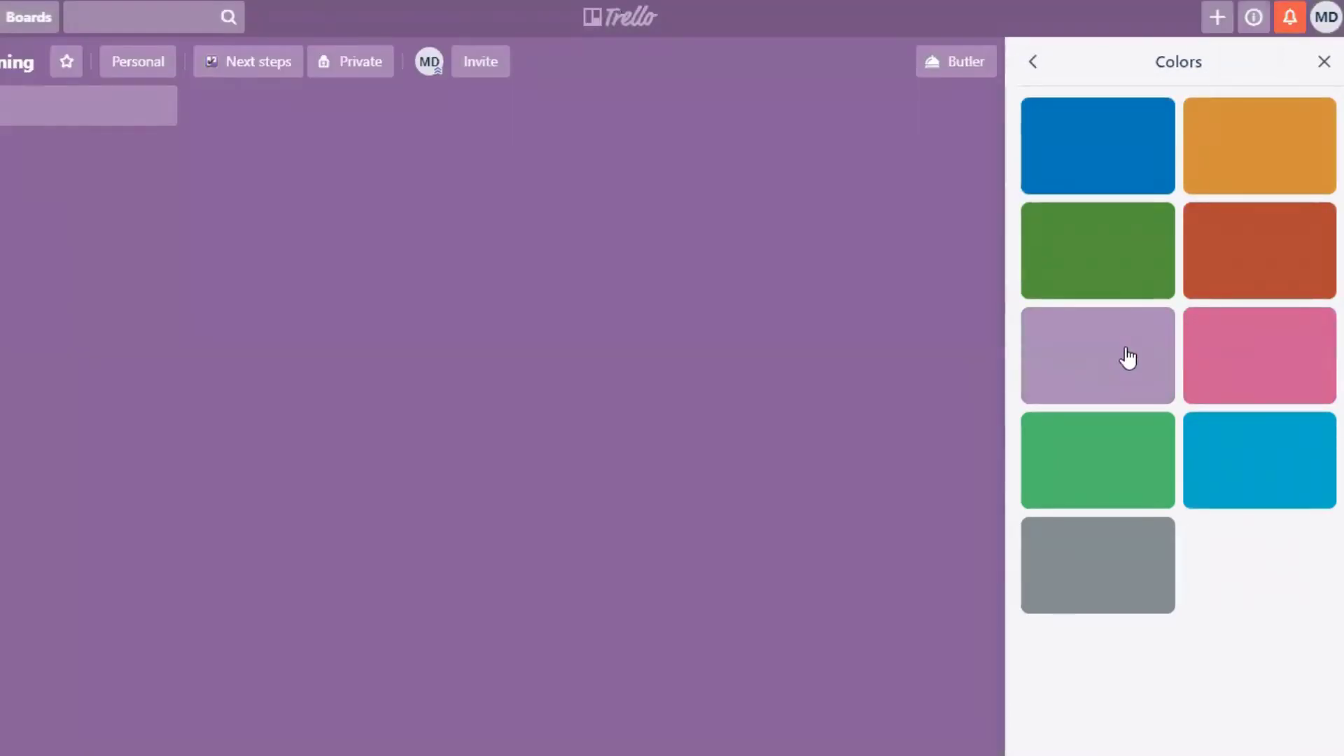
{"action": "left_click", "coordinate": [1322, 65]}
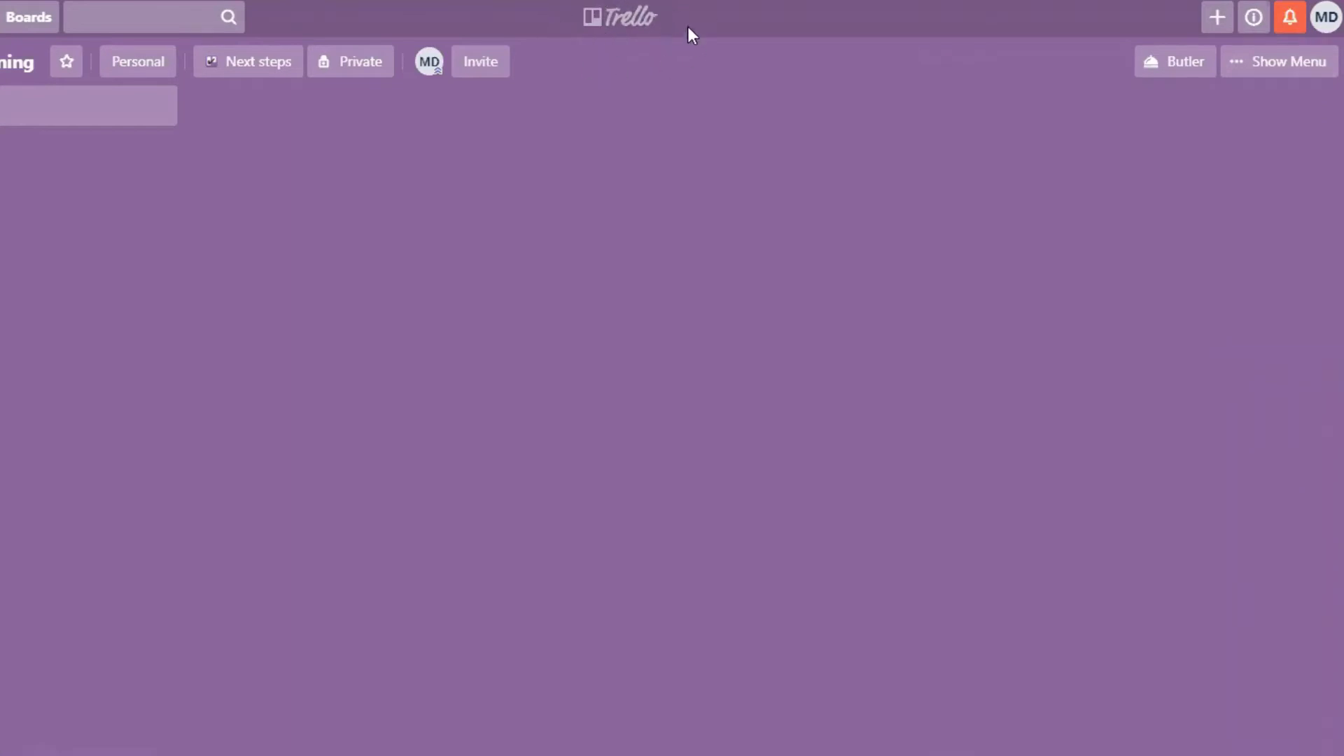
Go to the Boards home, reopen Goal Planning from Recently Viewed, and show its board menu.
{"action": "left_click", "coordinate": [636, 25]}
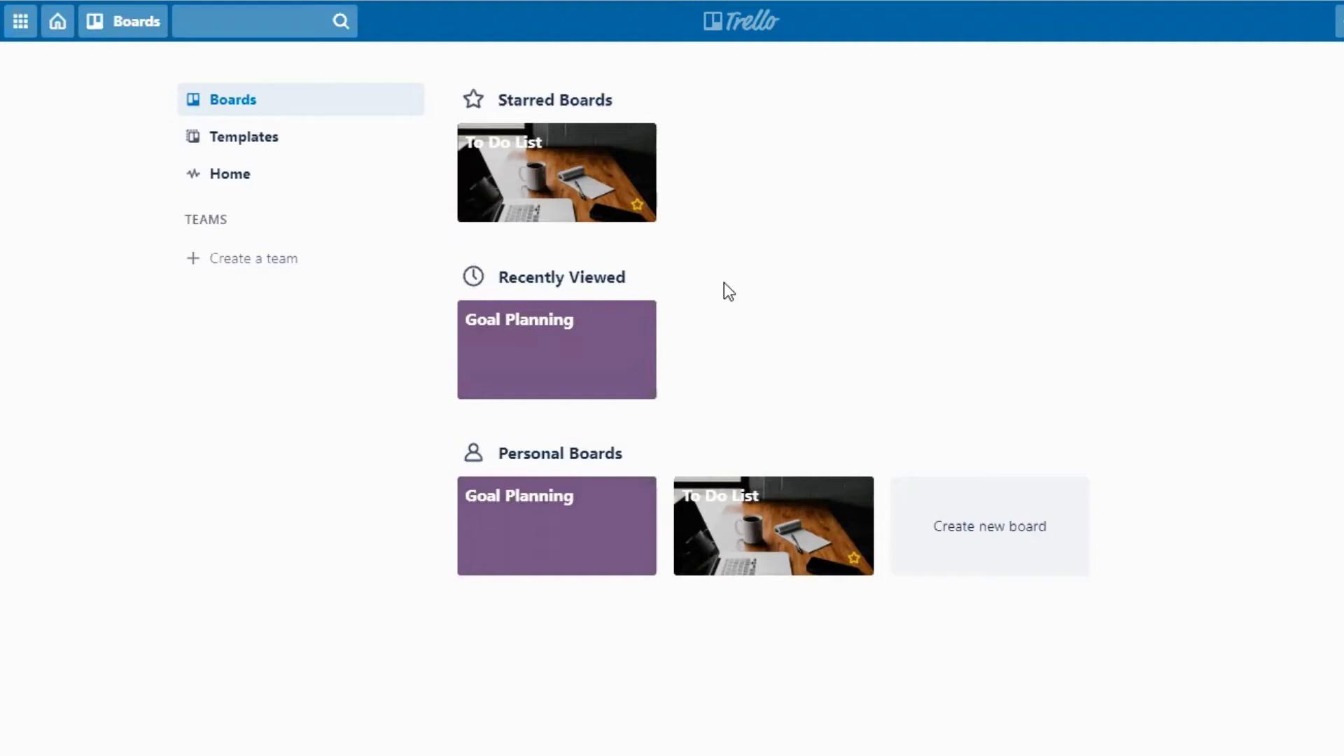
{"action": "left_click", "coordinate": [549, 352]}
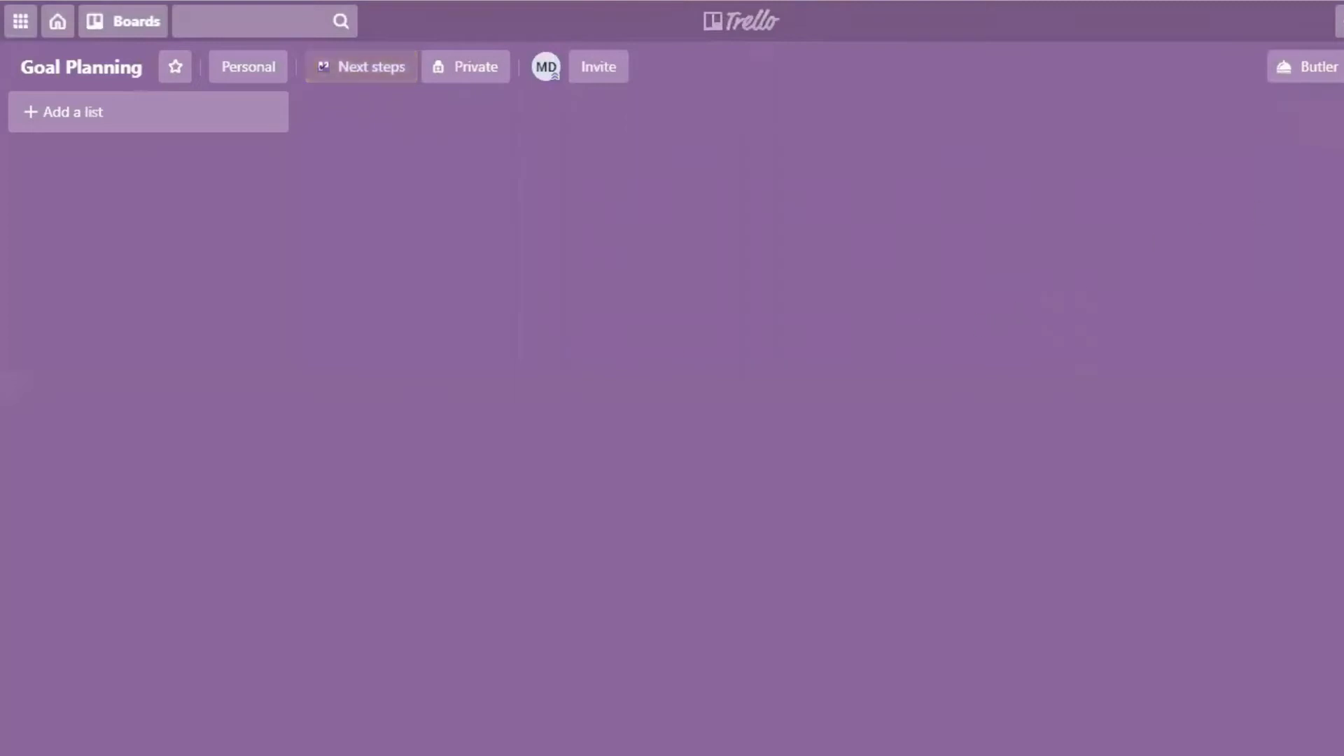
{"action": "left_click", "coordinate": [1282, 66]}
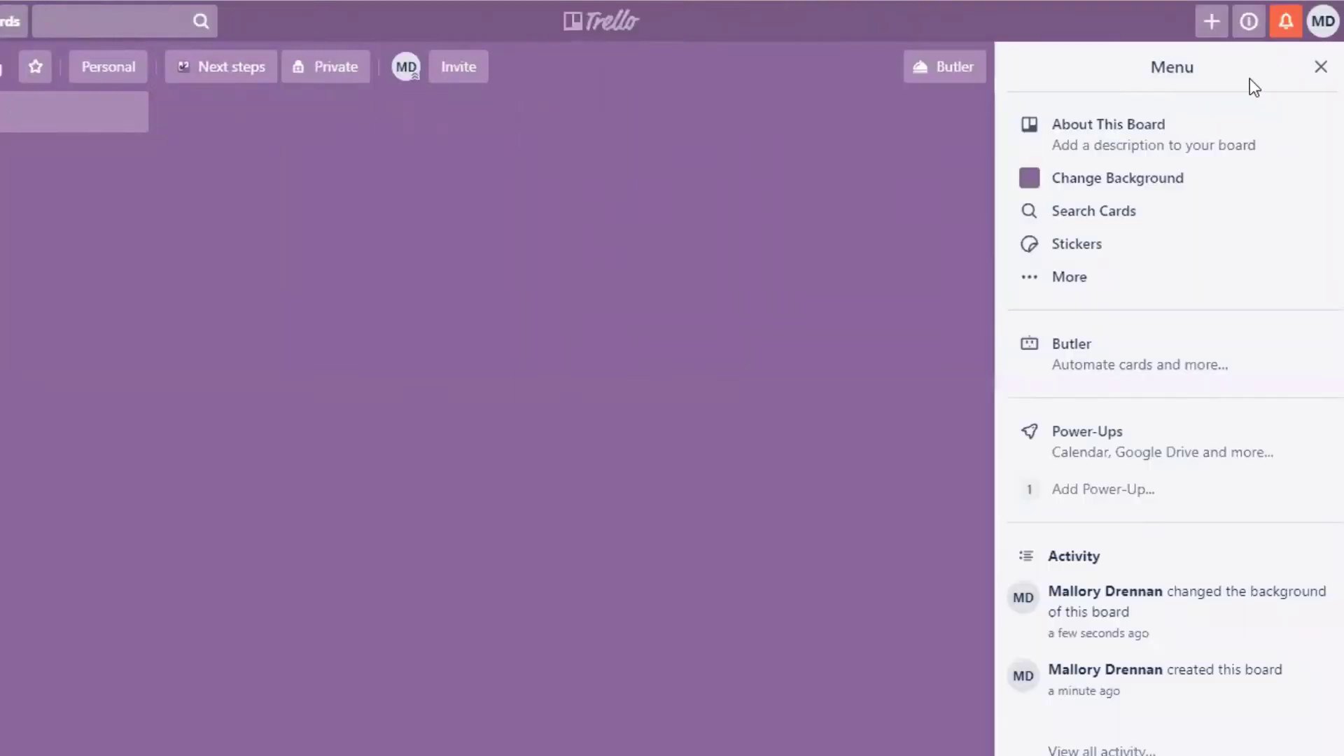
Search the Unsplash photo backgrounds for 'planning'.
{"action": "left_click", "coordinate": [1173, 176]}
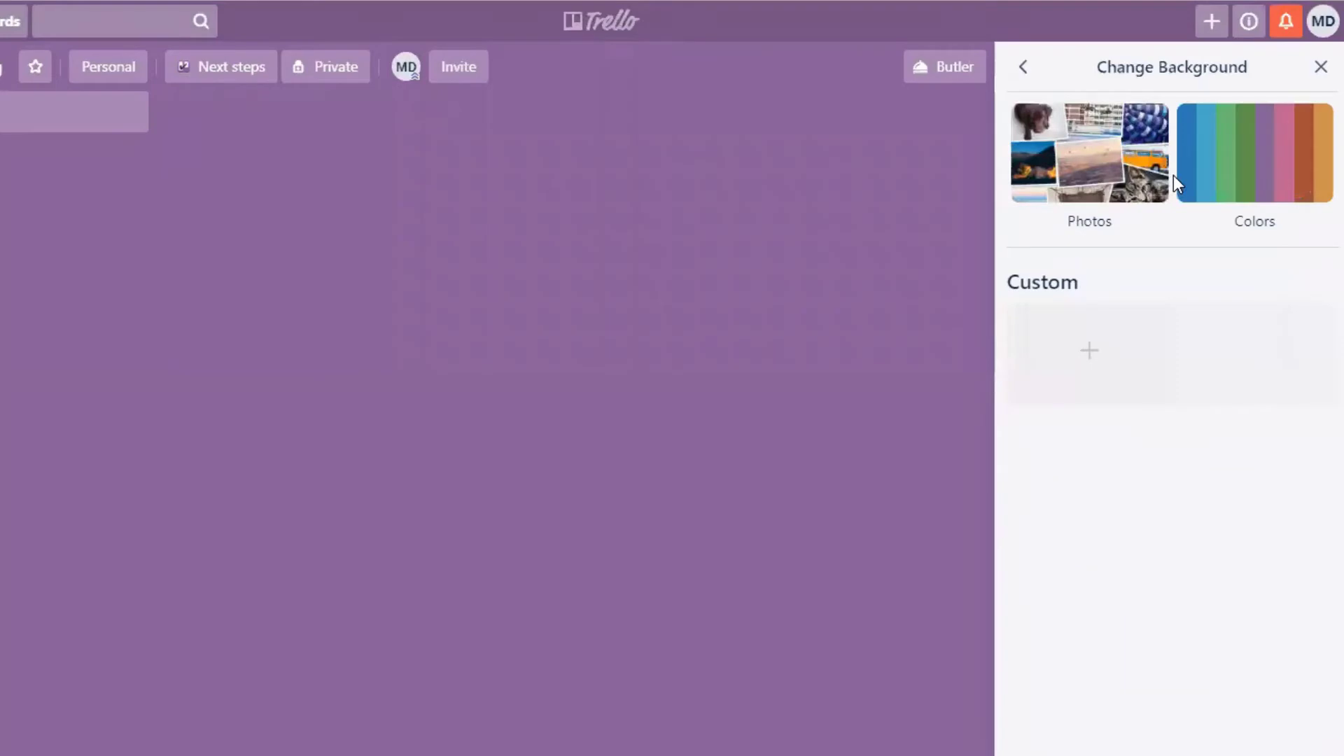
{"action": "left_click", "coordinate": [1101, 171]}
{"action": "left_click", "coordinate": [1094, 129]}
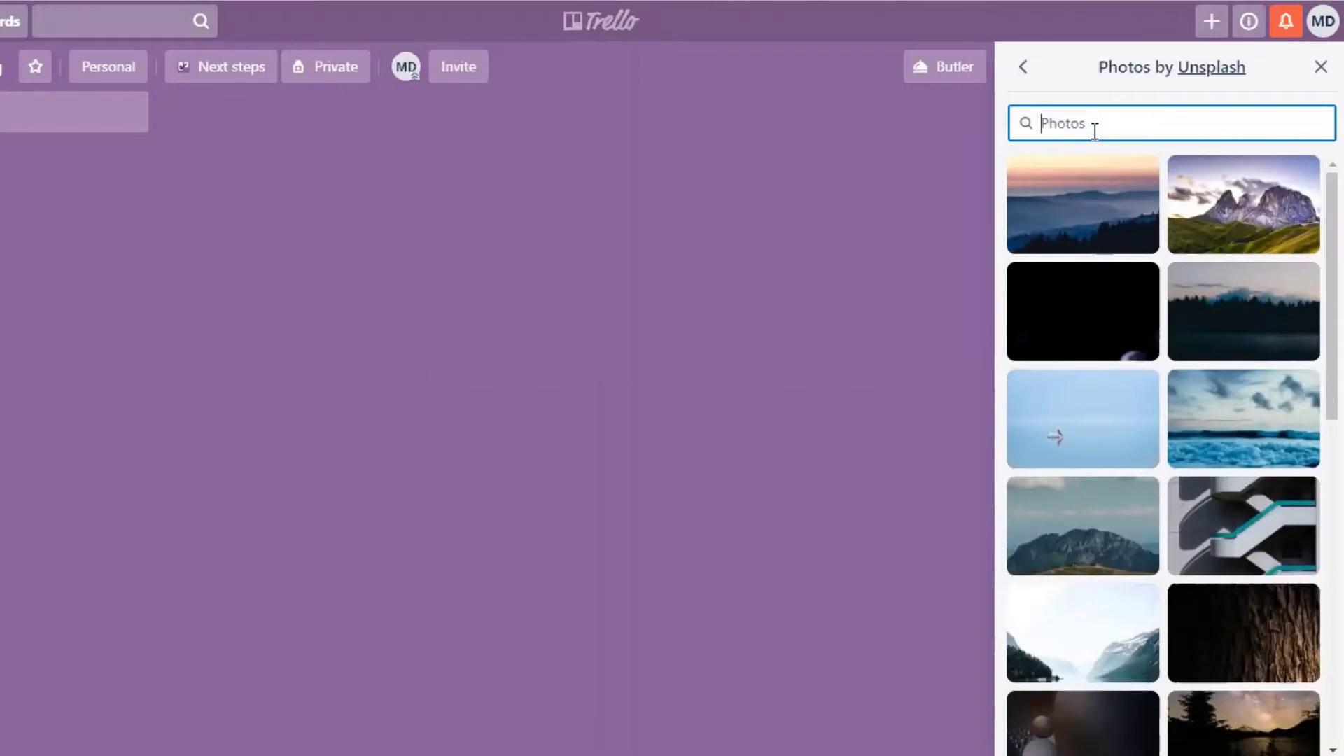
{"action": "type", "text": "plann"}
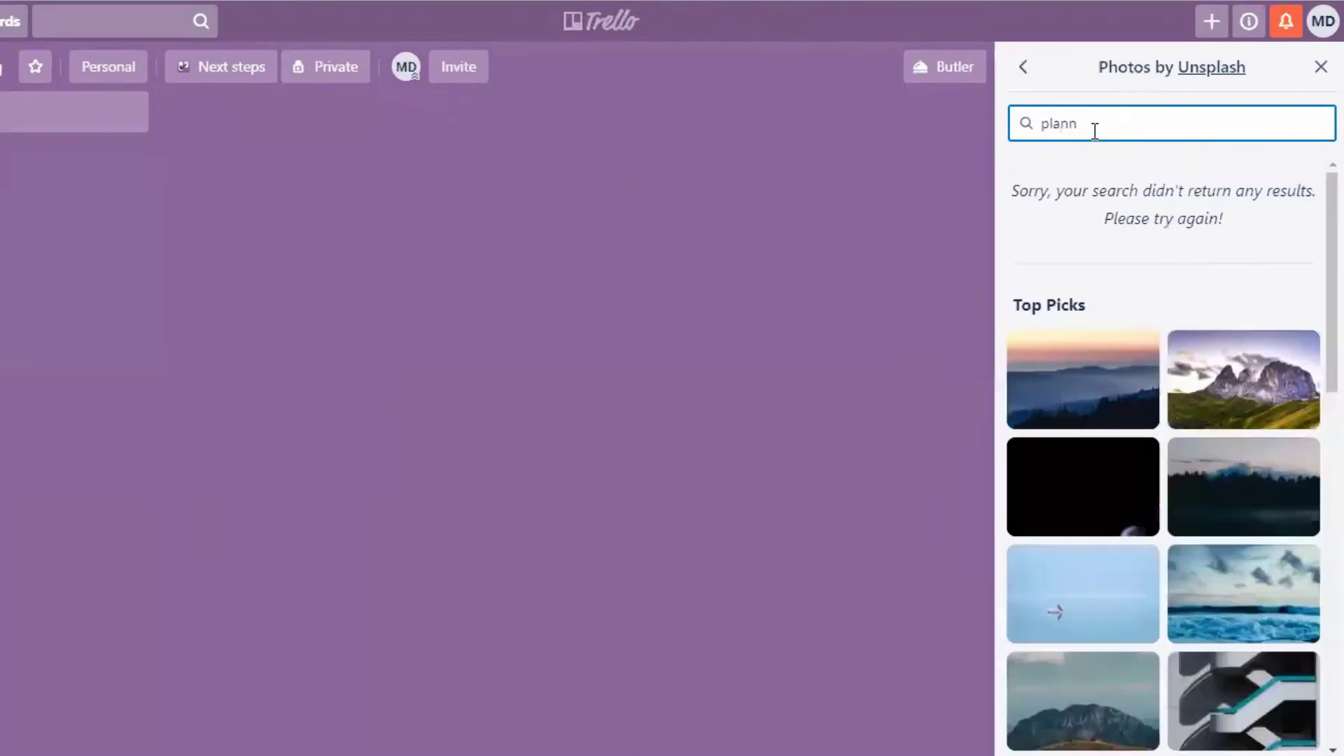
{"action": "type", "text": "ing"}
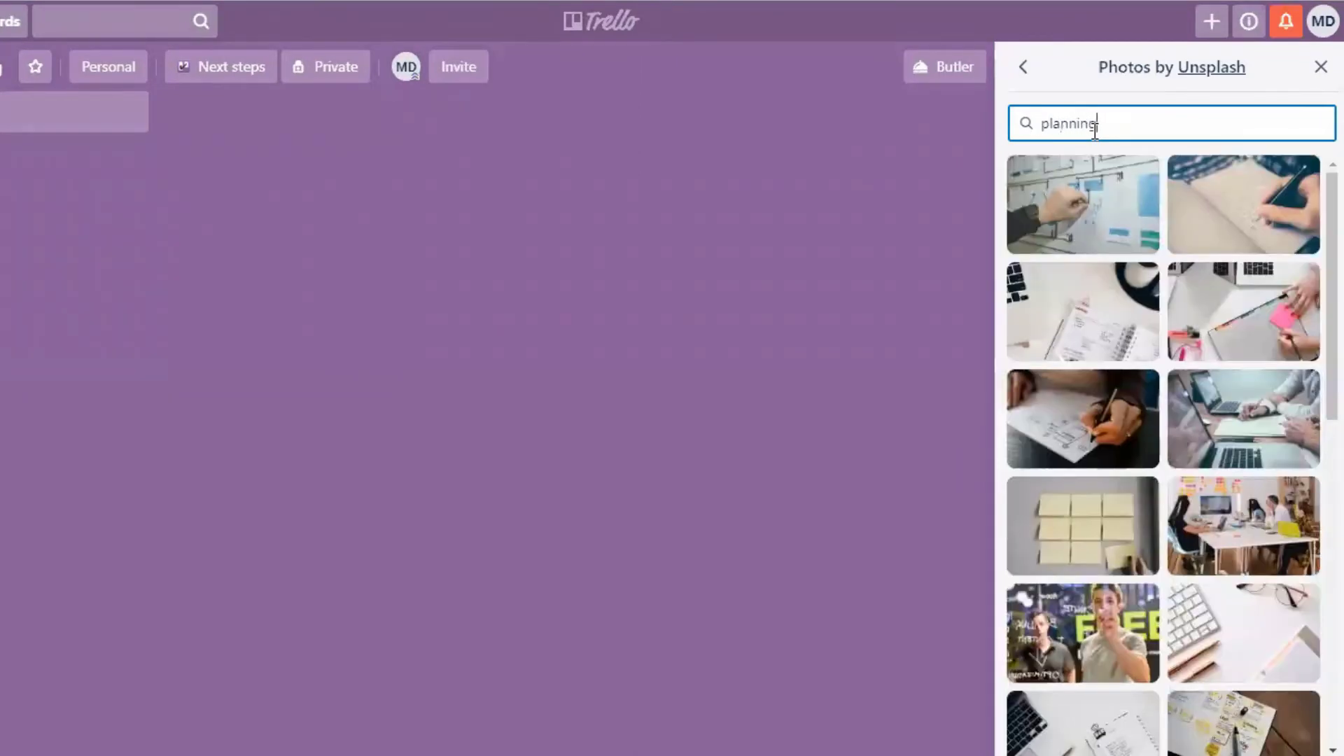
Try several planning photos as background, ending on the white keyboard and copper pens photo.
{"action": "left_click", "coordinate": [1253, 406]}
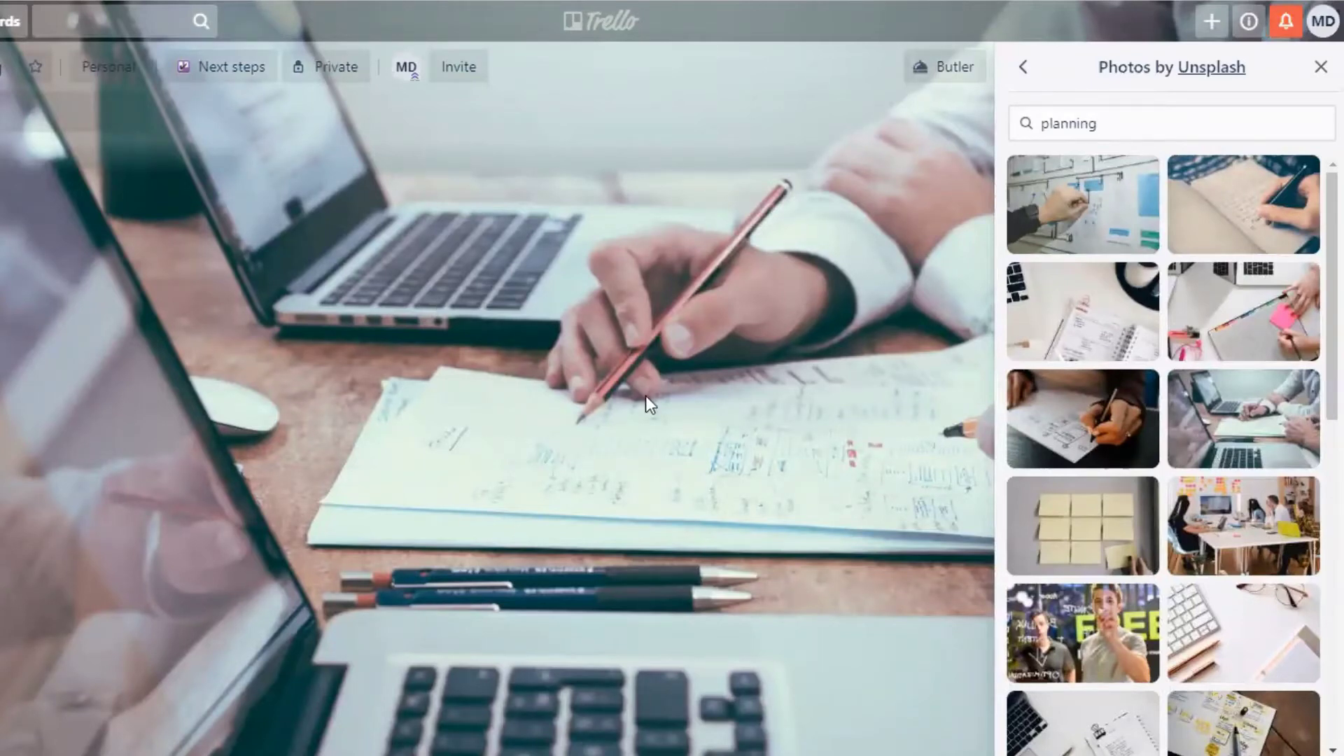
{"action": "left_click", "coordinate": [1102, 405]}
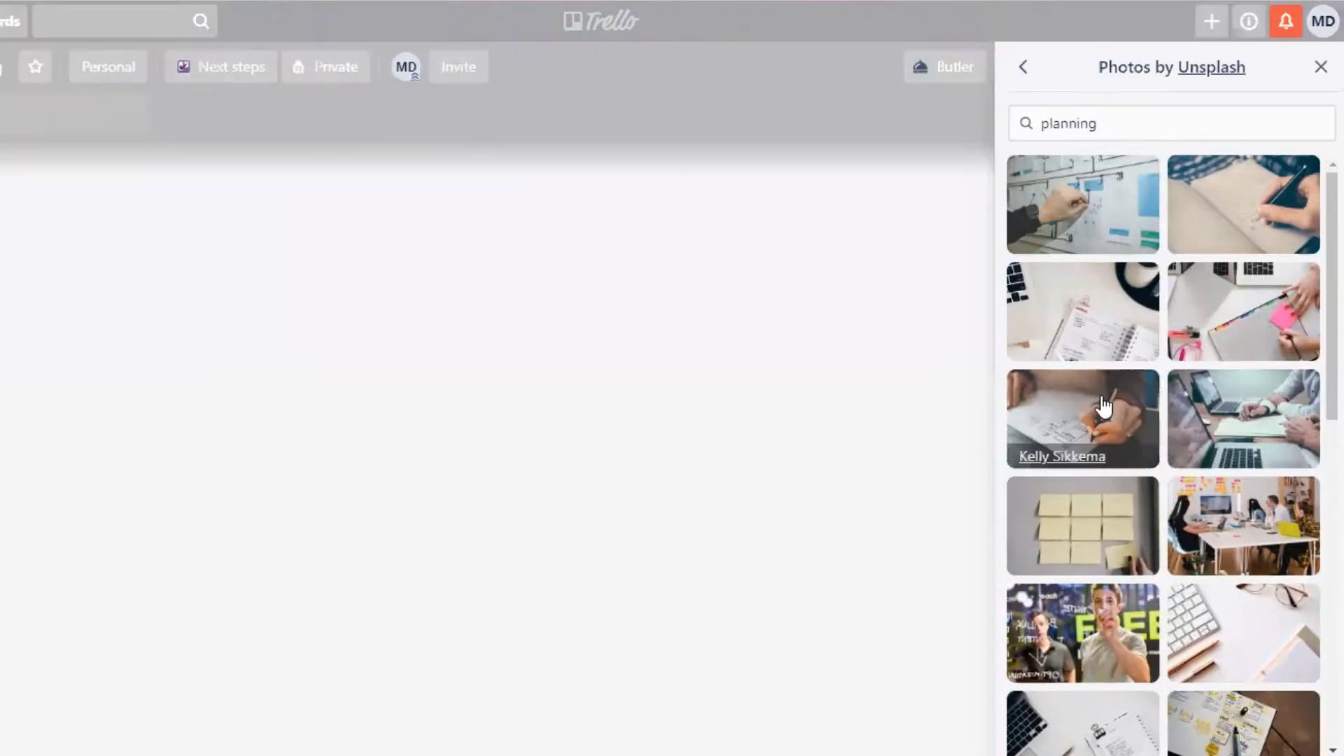
{"action": "left_click", "coordinate": [1254, 413]}
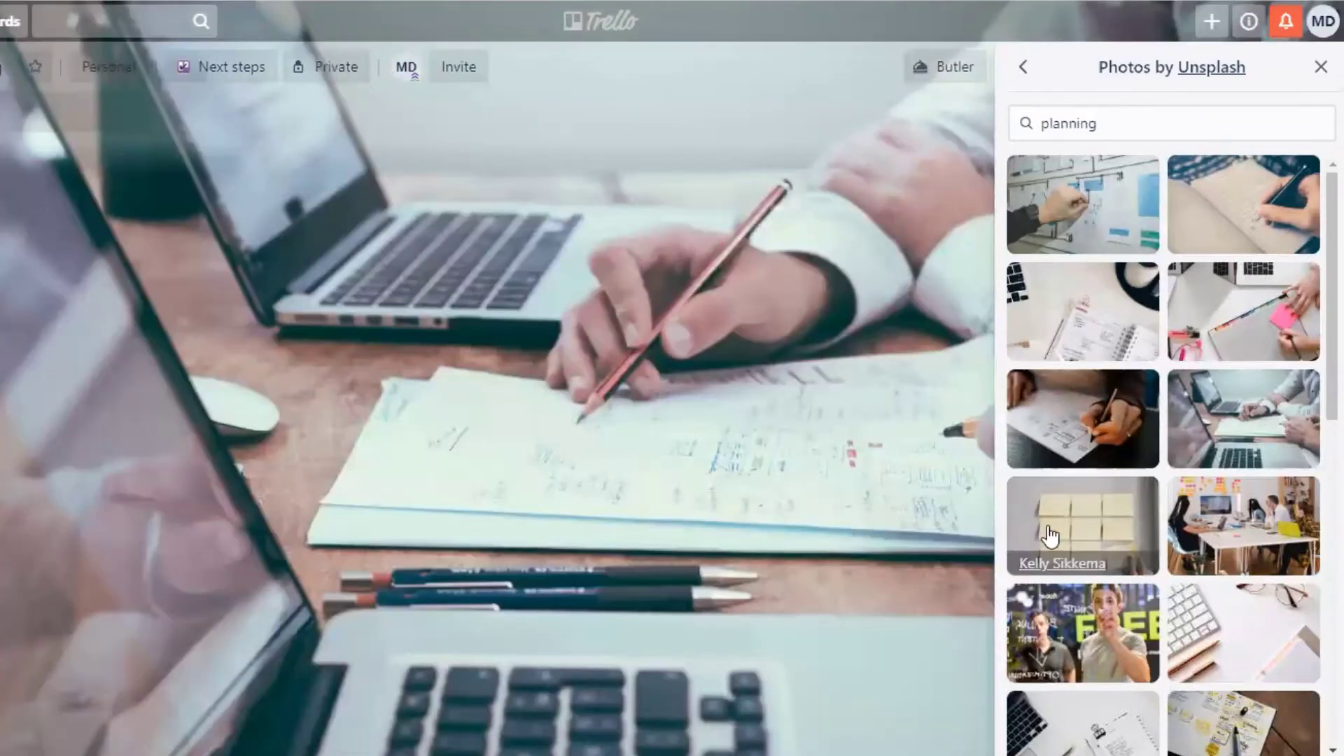
{"action": "left_click", "coordinate": [1063, 505]}
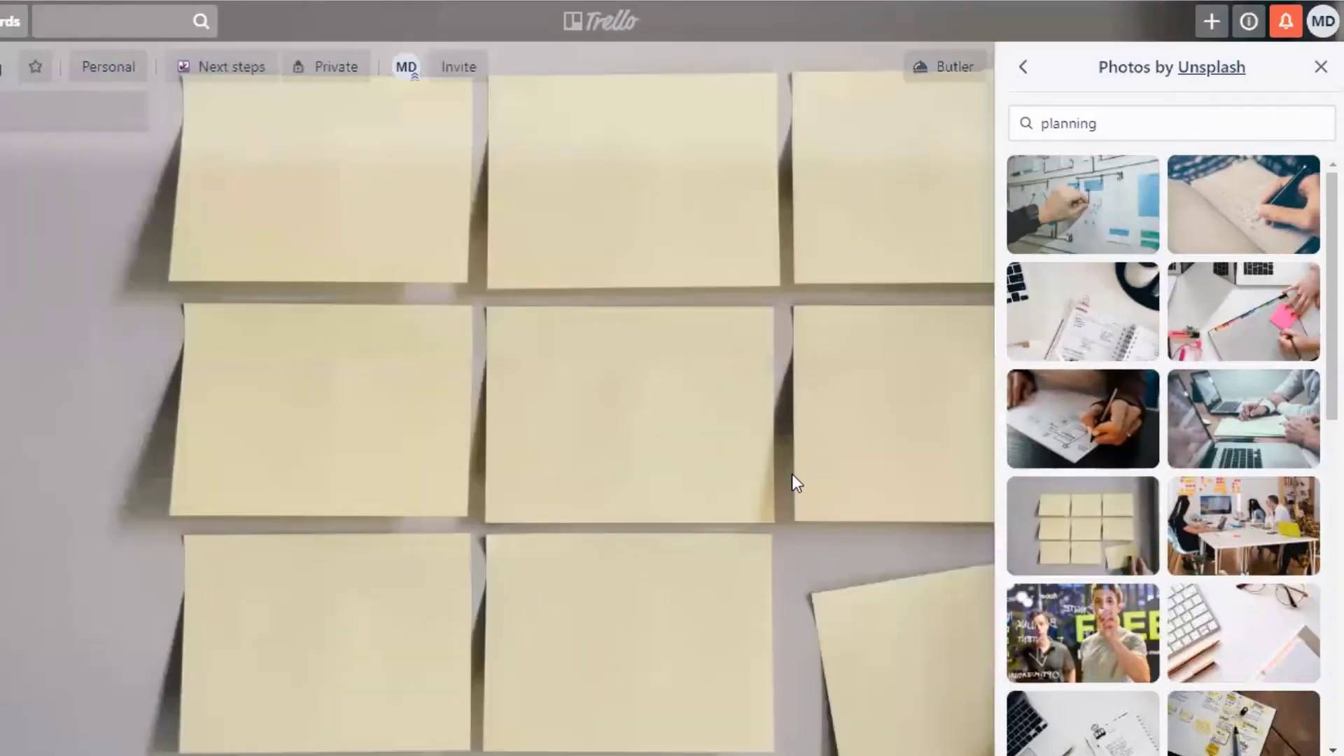
{"action": "left_click", "coordinate": [1282, 621]}
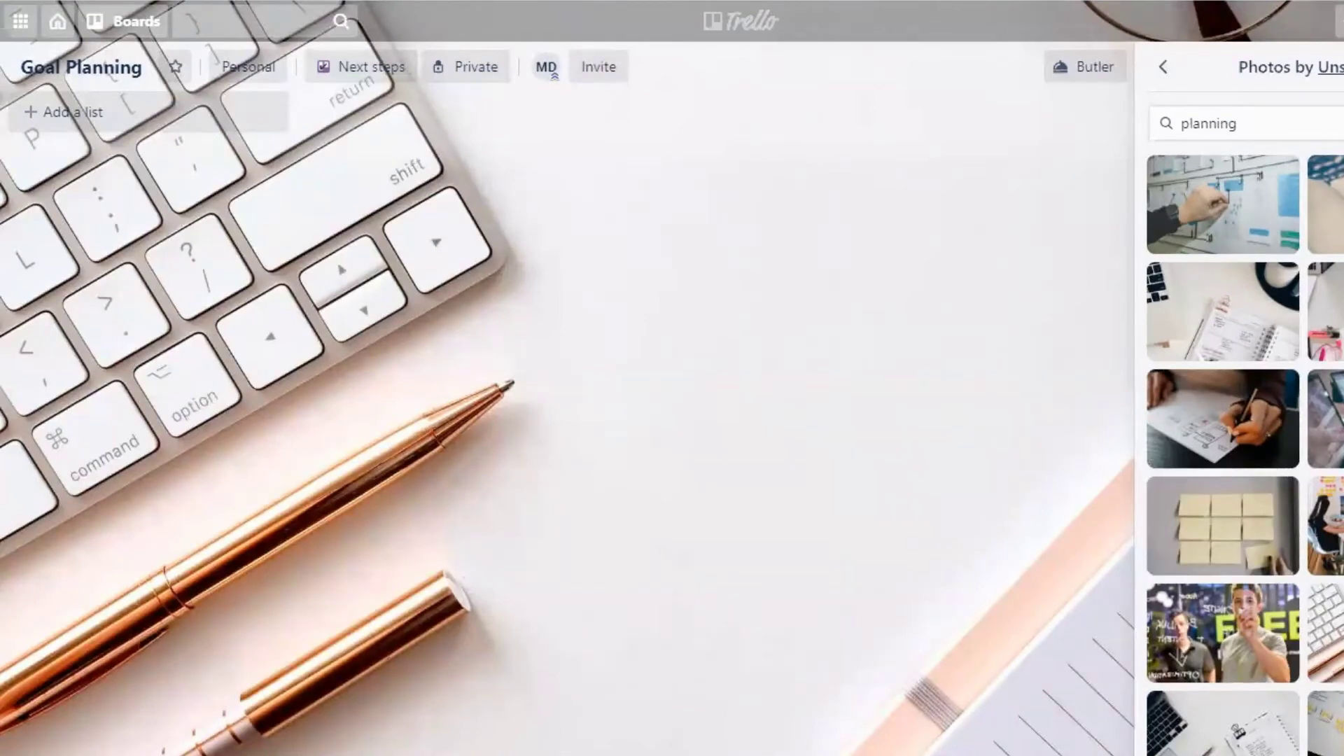
Set the yearly planner photo from further down the results as the board background.
{"action": "scroll", "coordinate": [1303, 490], "scroll_direction": "down", "scroll_amount": 5}
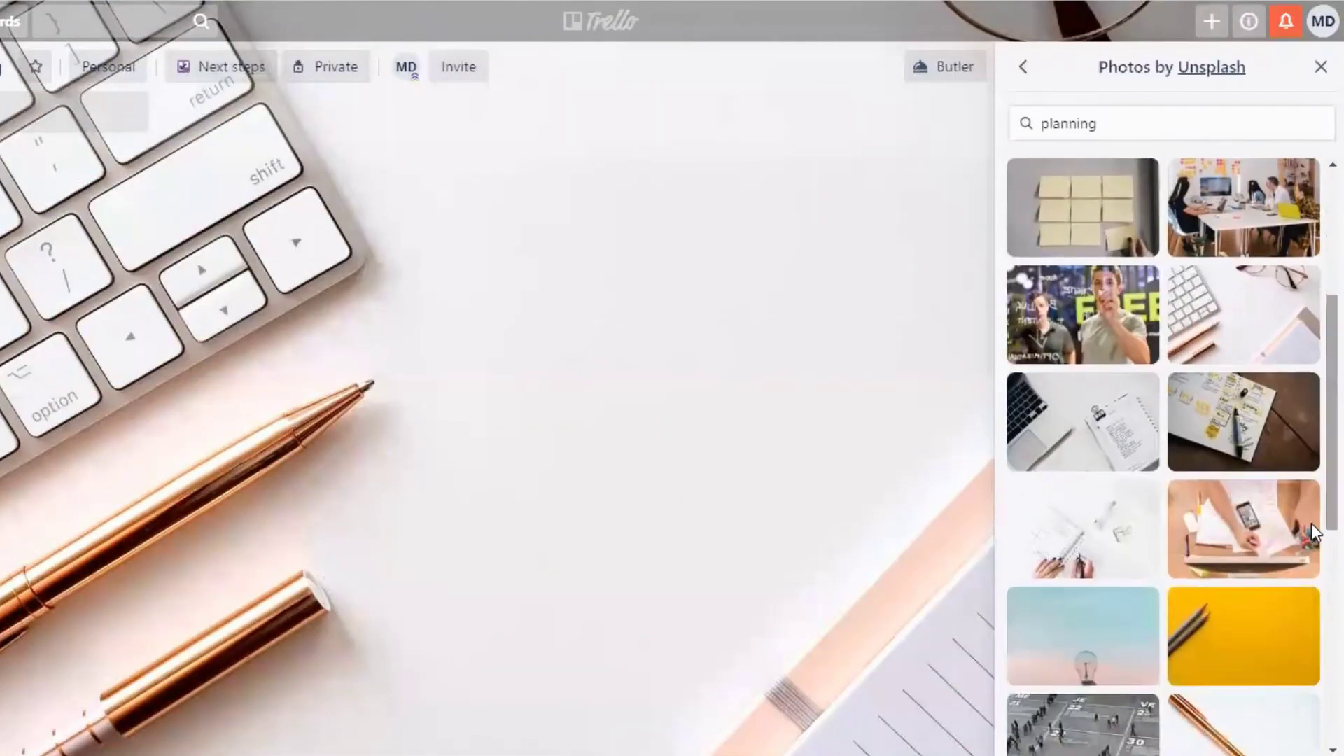
{"action": "left_click", "coordinate": [1083, 435]}
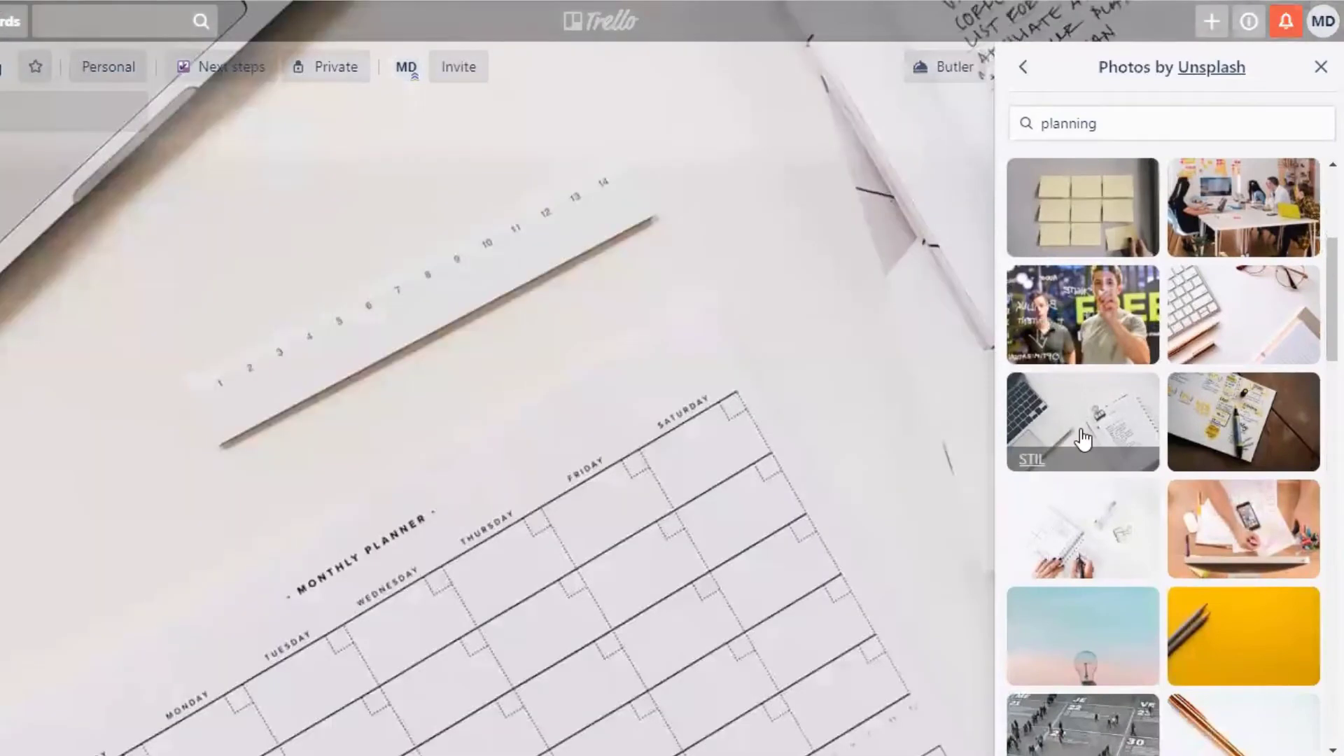
{"action": "left_click", "coordinate": [1085, 529]}
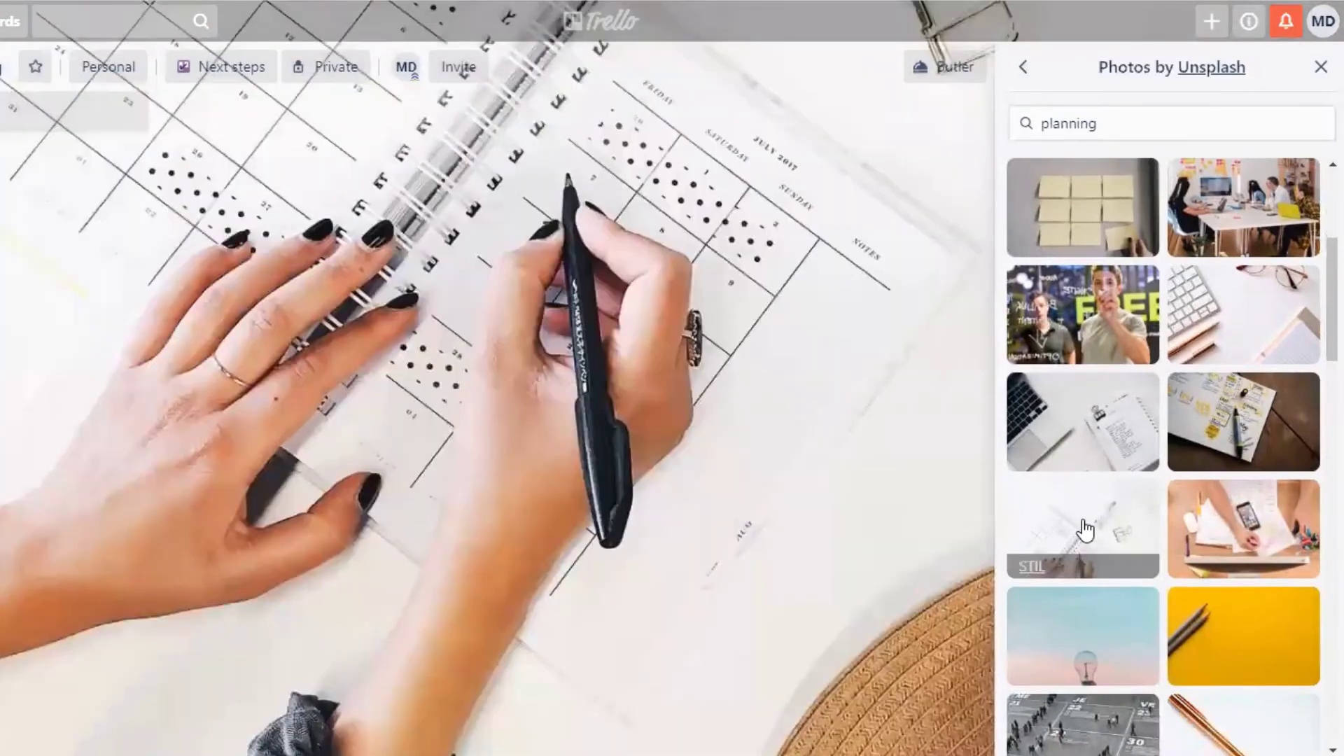
{"action": "left_click", "coordinate": [1236, 743]}
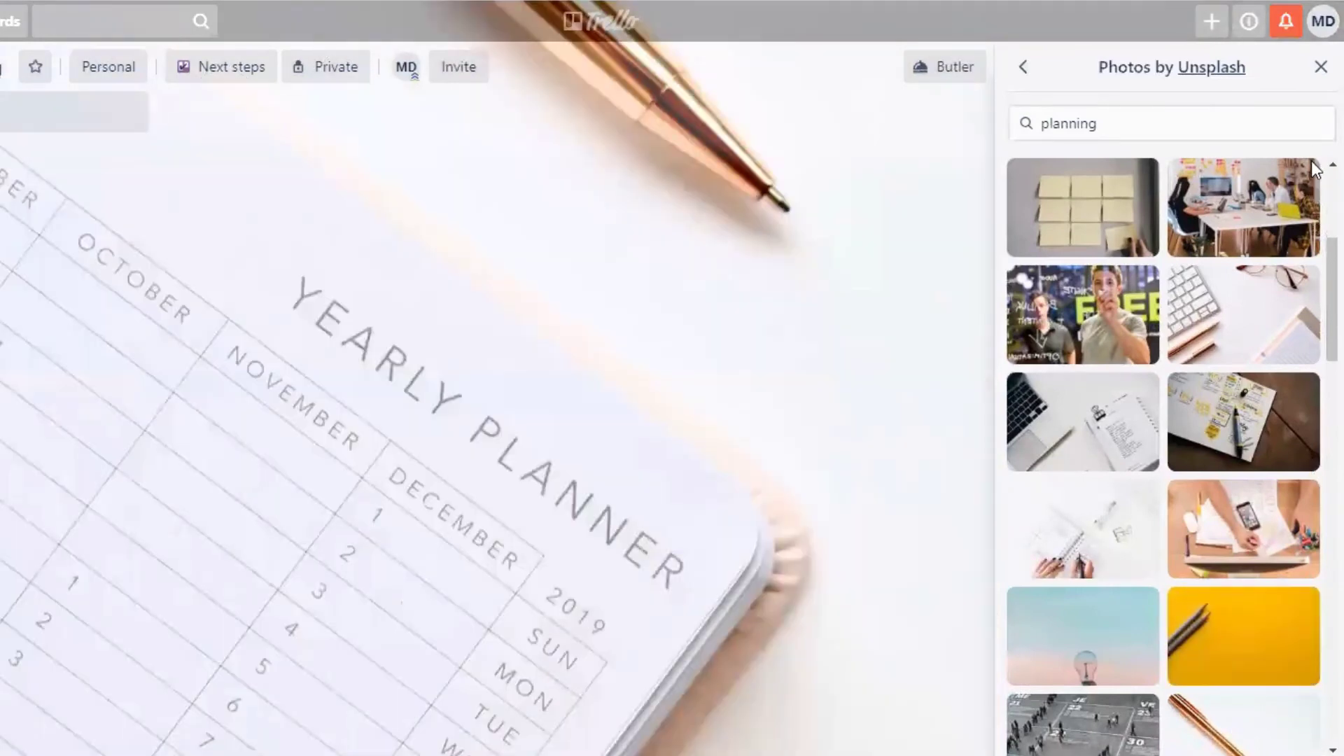
Close the Change Background panel and return to the Boards home page.
{"action": "left_click", "coordinate": [1320, 68]}
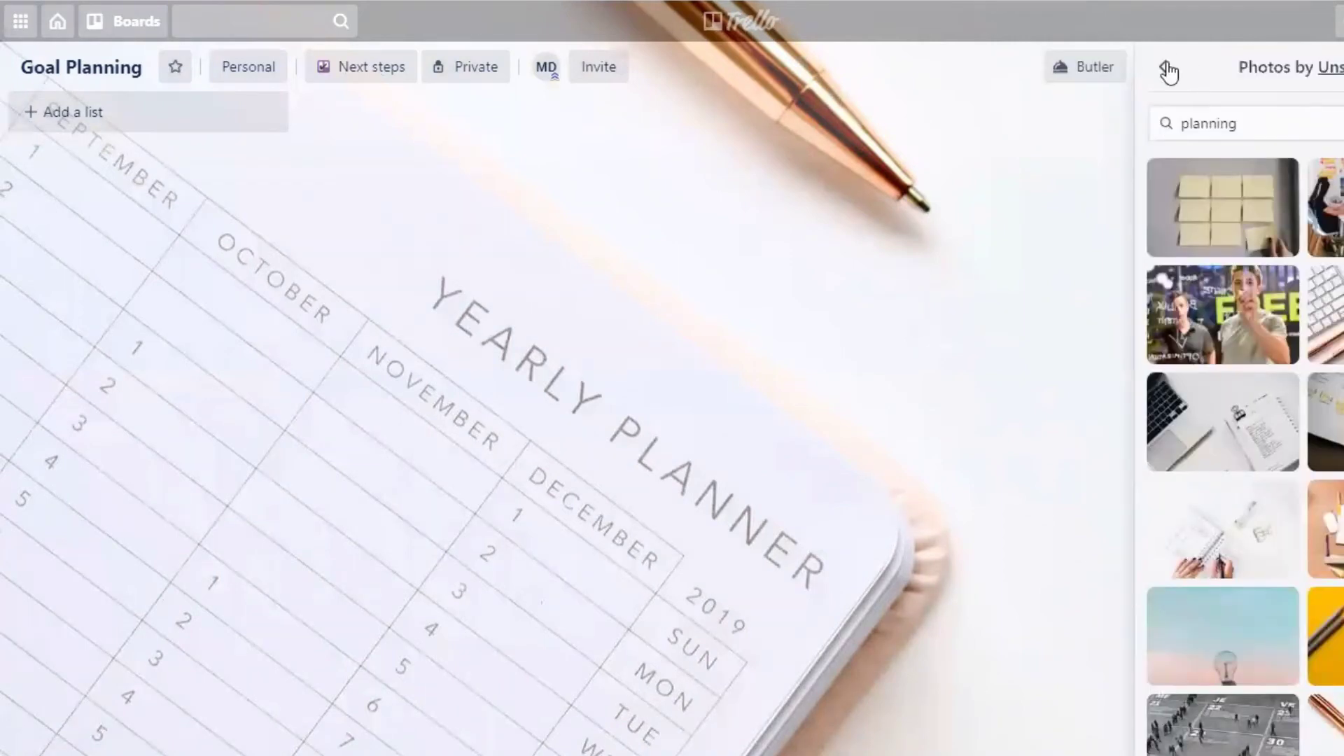
{"action": "left_click", "coordinate": [1165, 67]}
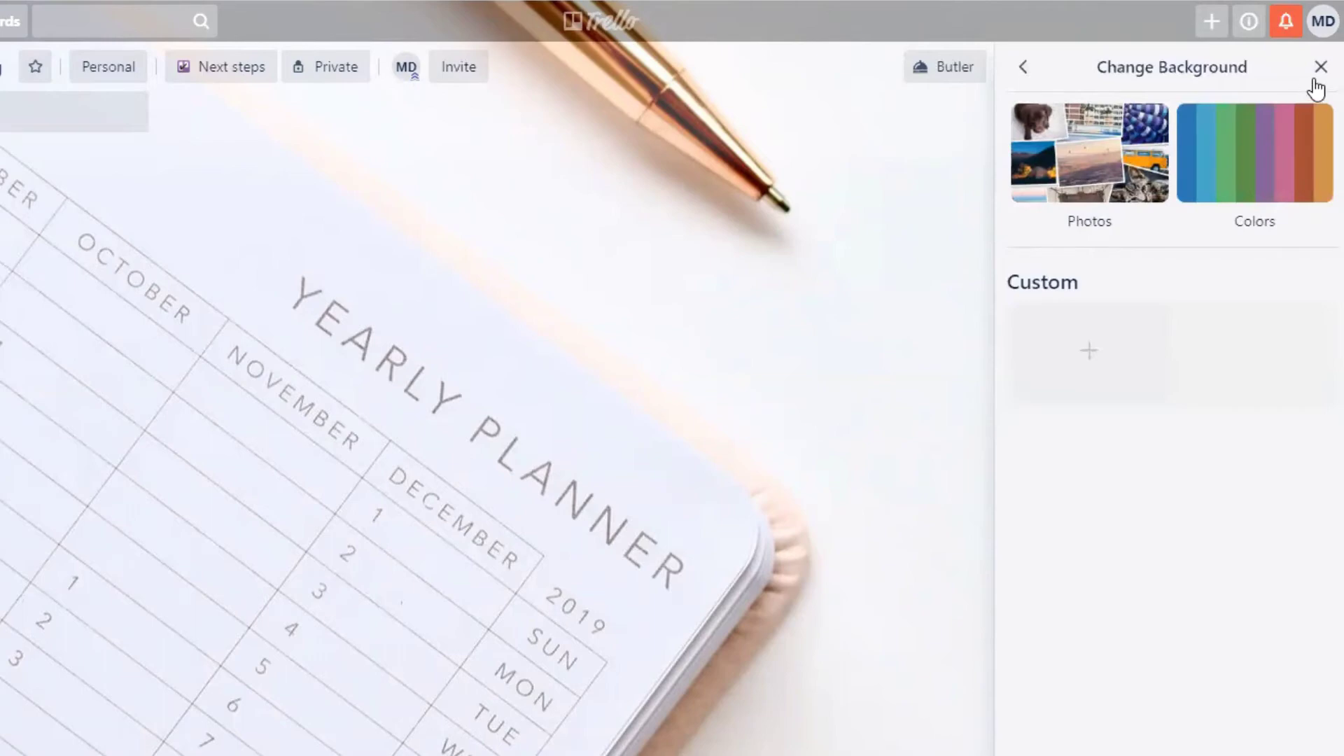
{"action": "left_click", "coordinate": [1318, 72]}
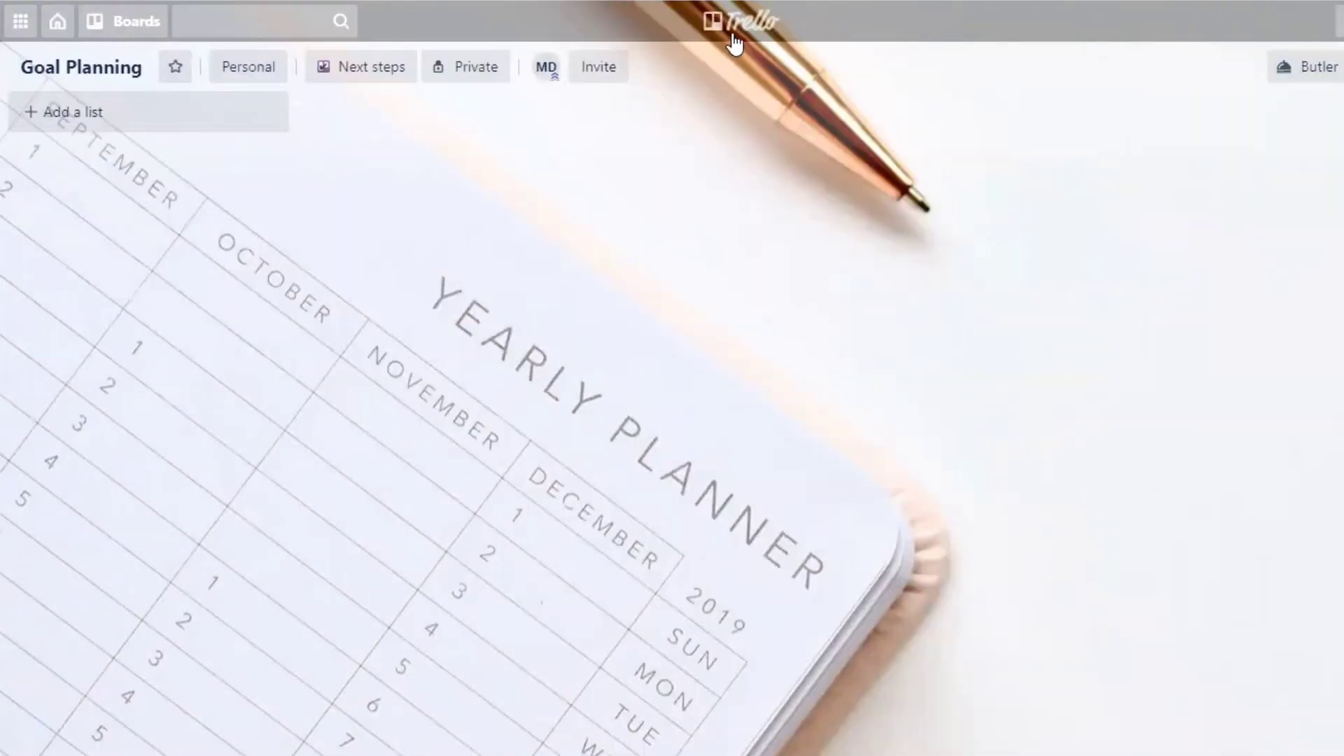
{"action": "left_click", "coordinate": [750, 27]}
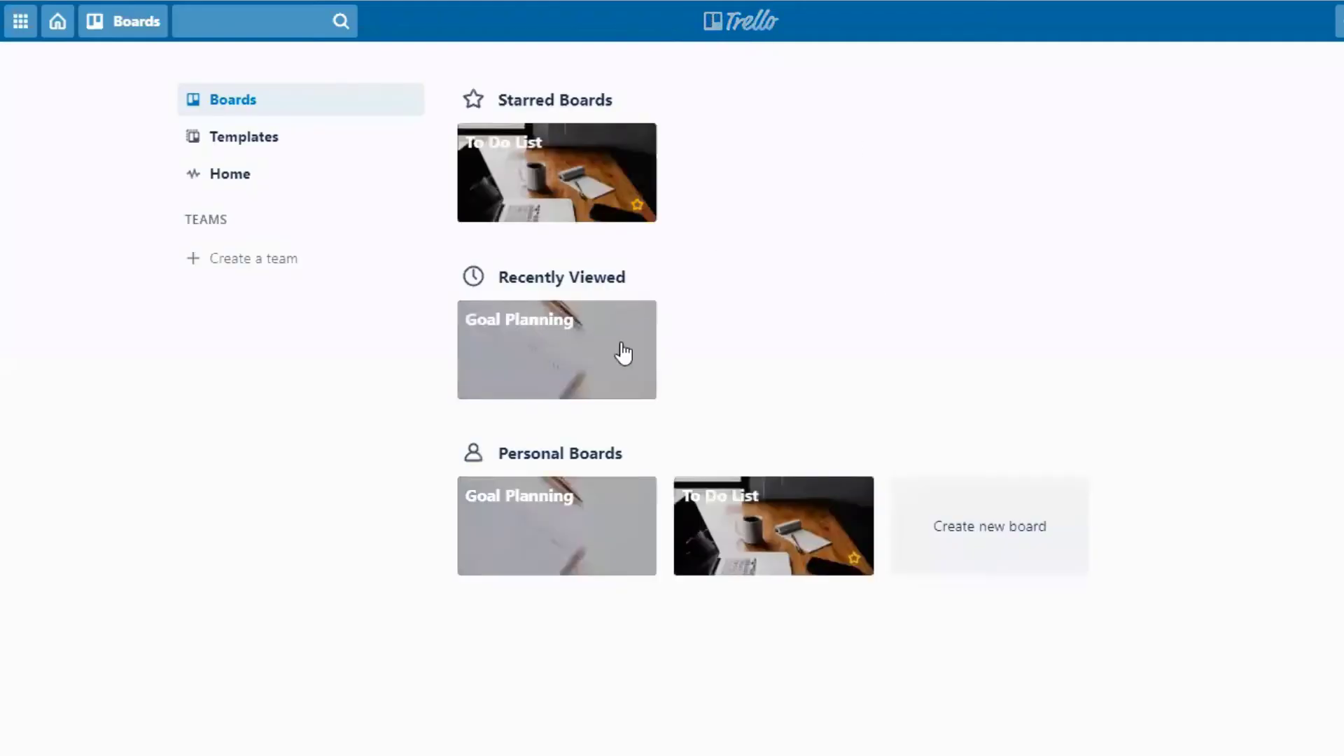